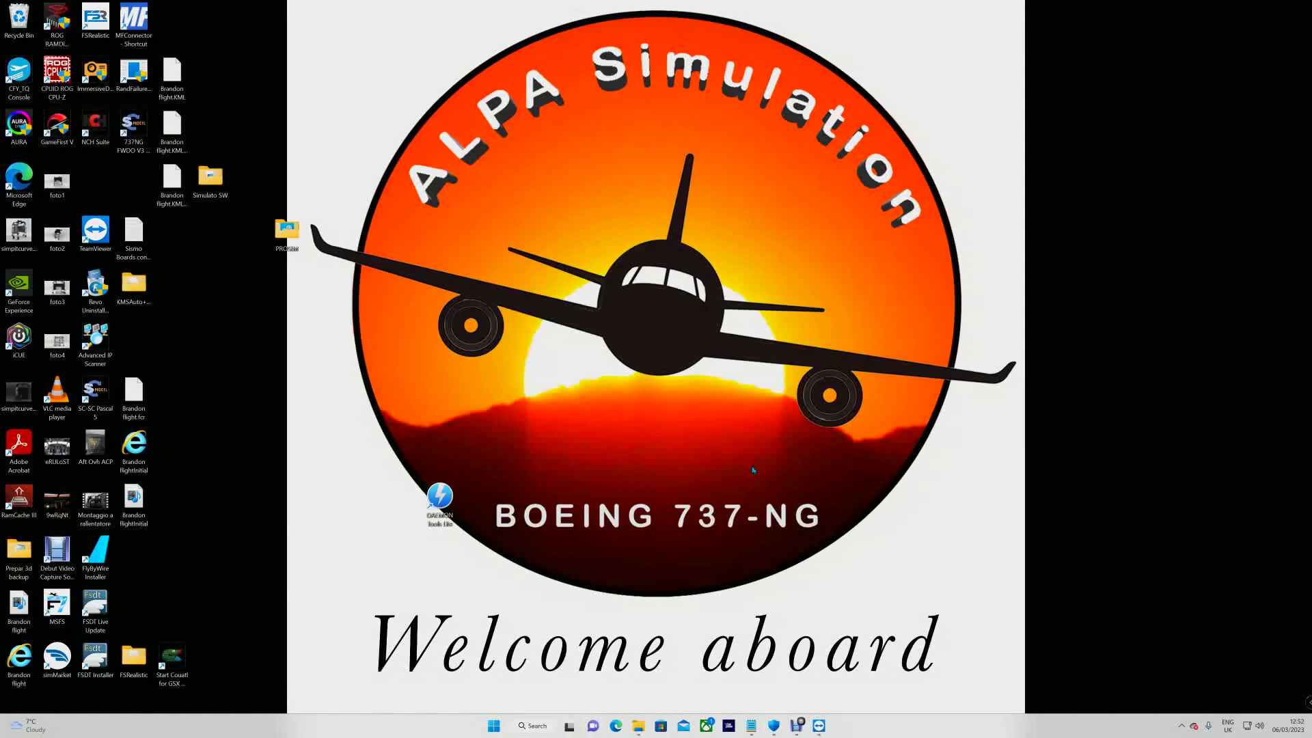
Step: Restore the DESKTOP-MIP_CAP TeamViewer session from its taskbar thumbnail
mouse_move(822, 729)
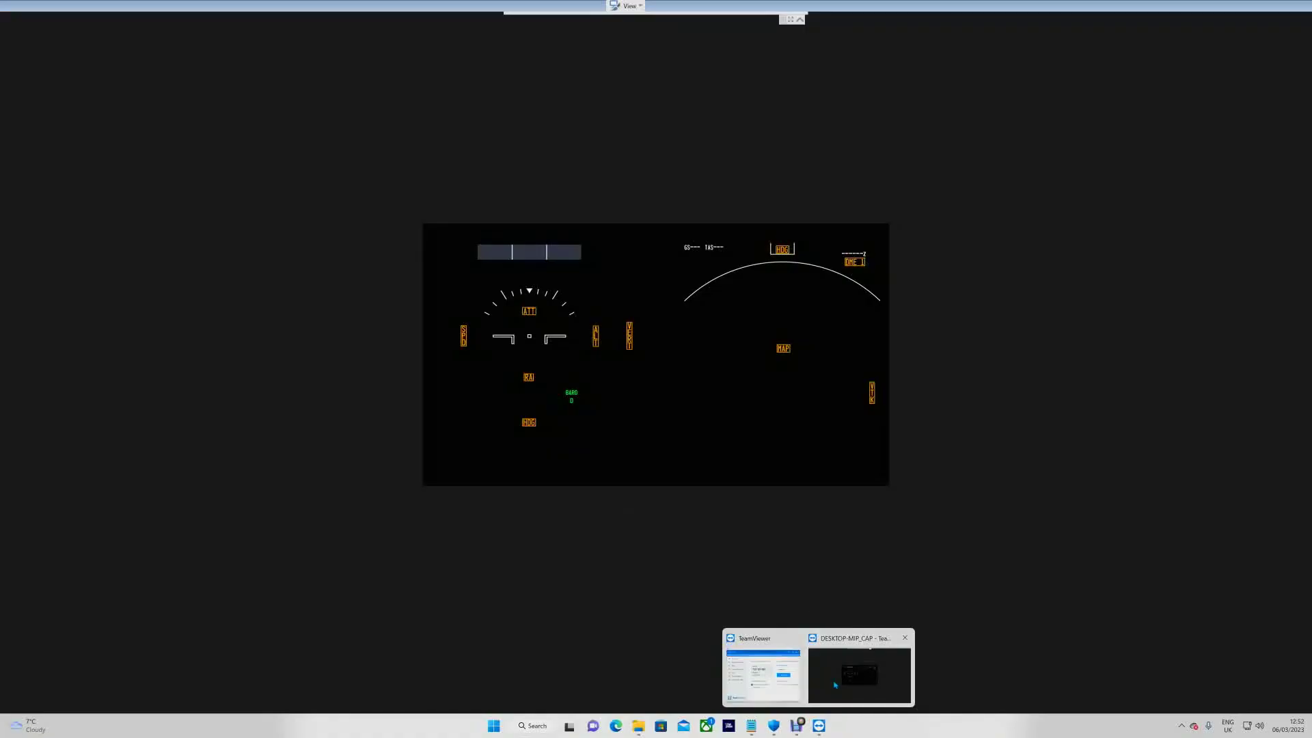
click(834, 684)
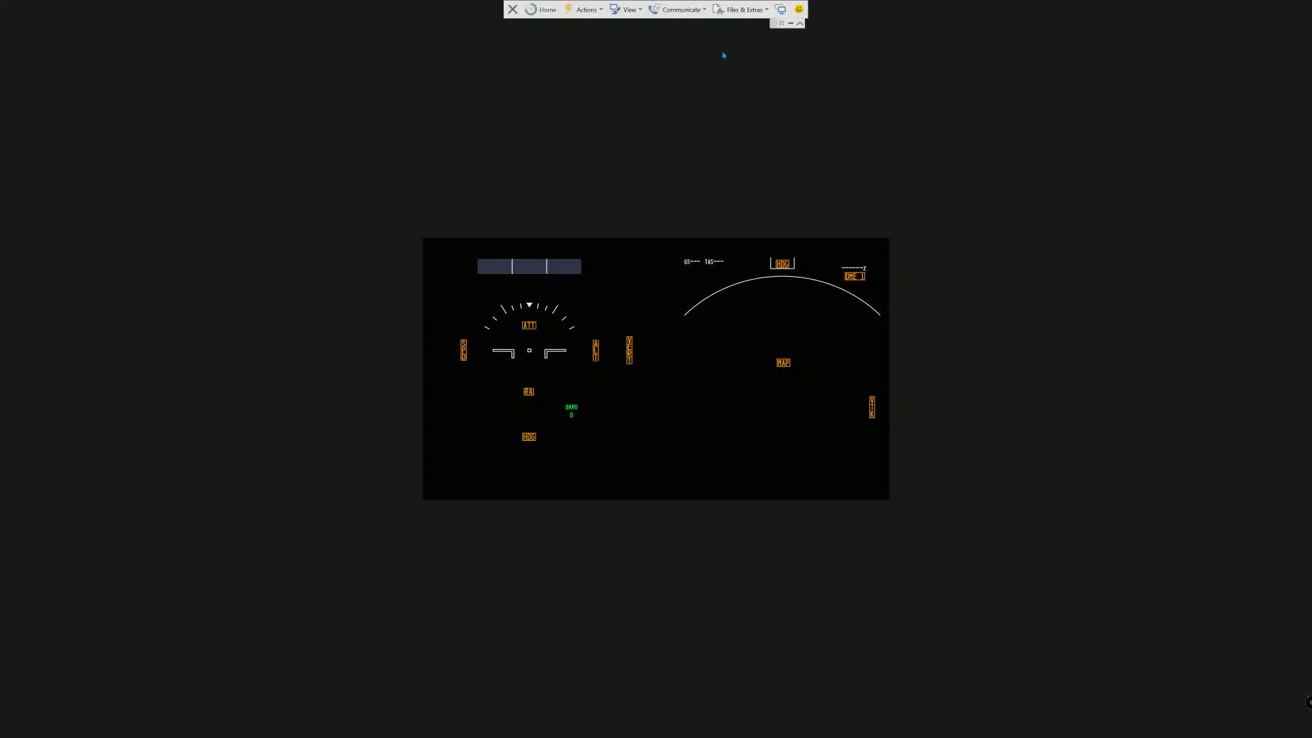
Step: Quit the cockpit display app on the PFD/ND monitor to reveal the remote Windows desktop
click(782, 13)
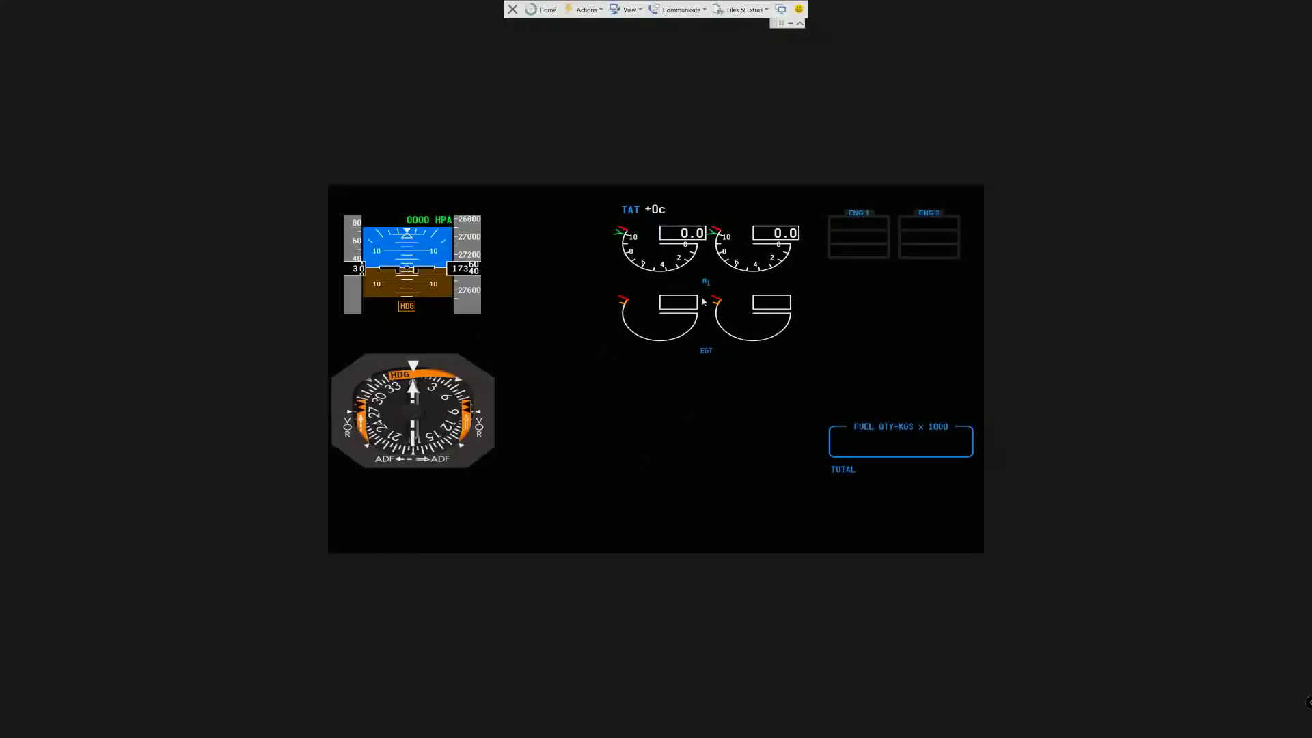
click(781, 10)
right_click(680, 344)
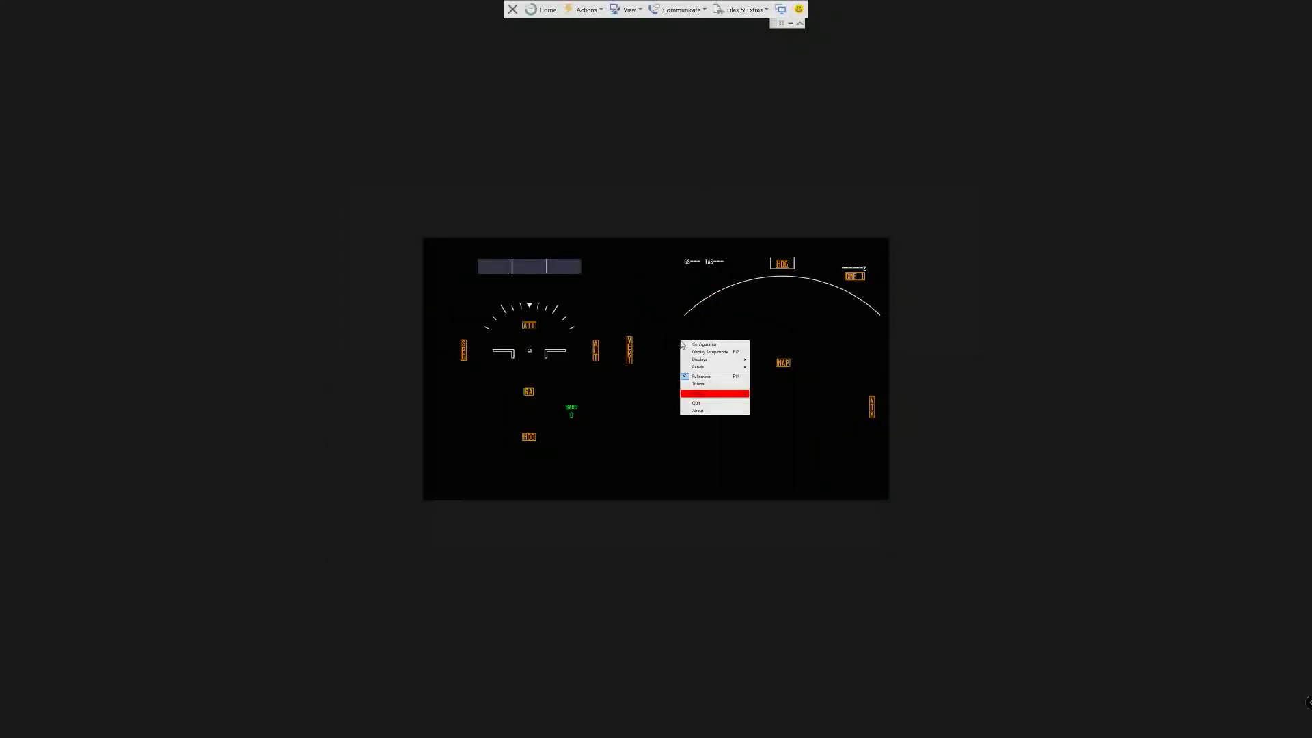
click(696, 403)
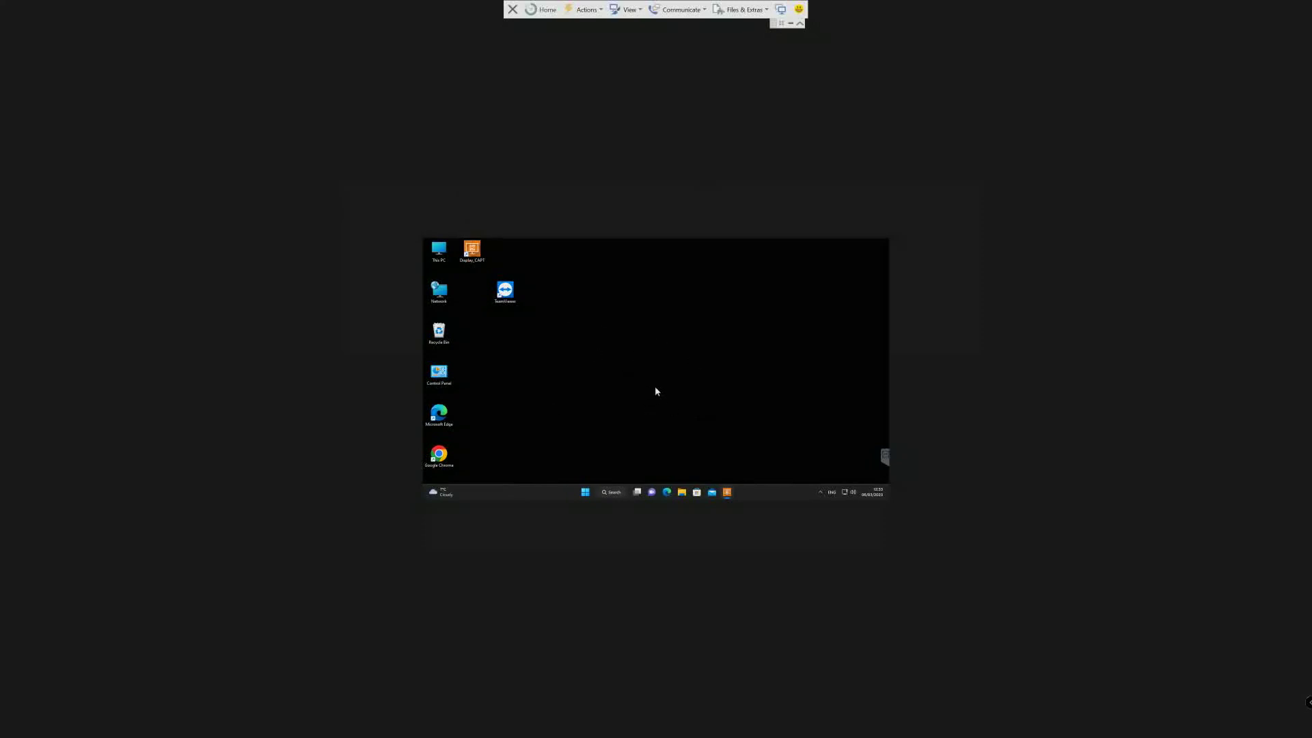
Step: List the remote PC's sound output devices and set the TeamViewer view to Scaled
click(857, 495)
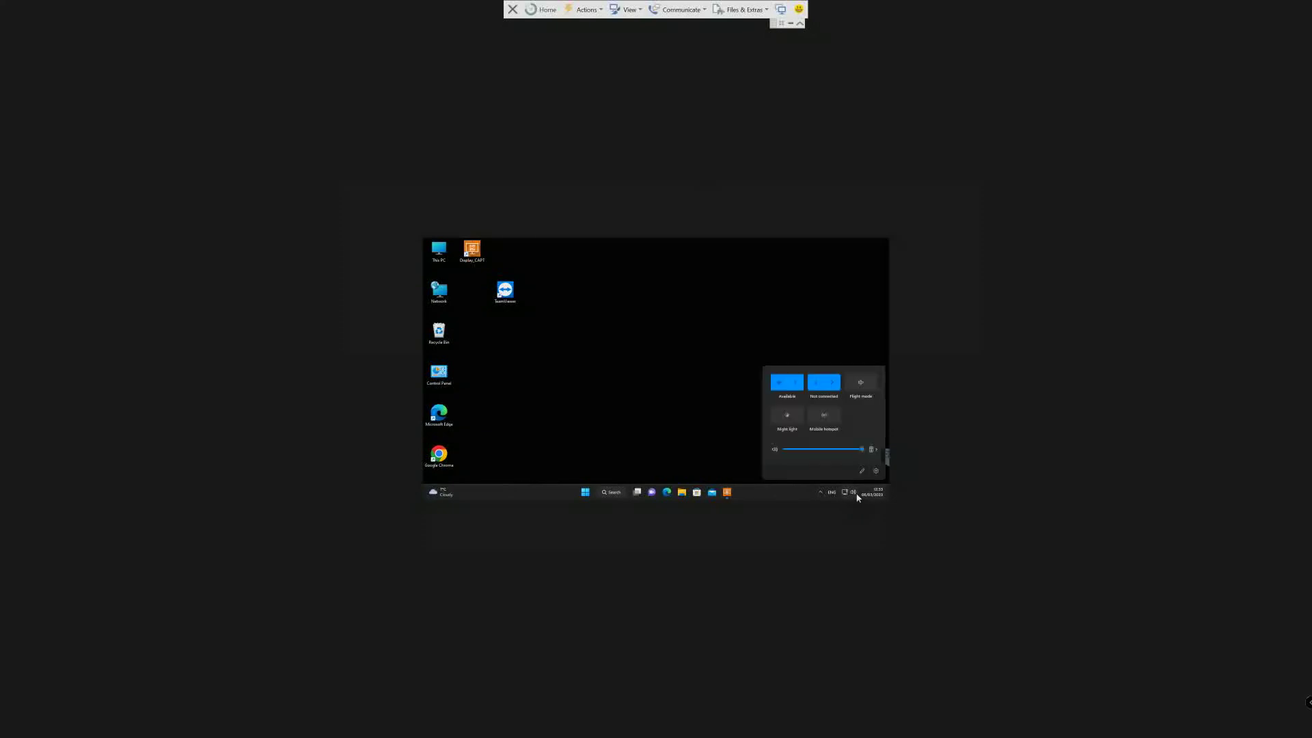
click(872, 450)
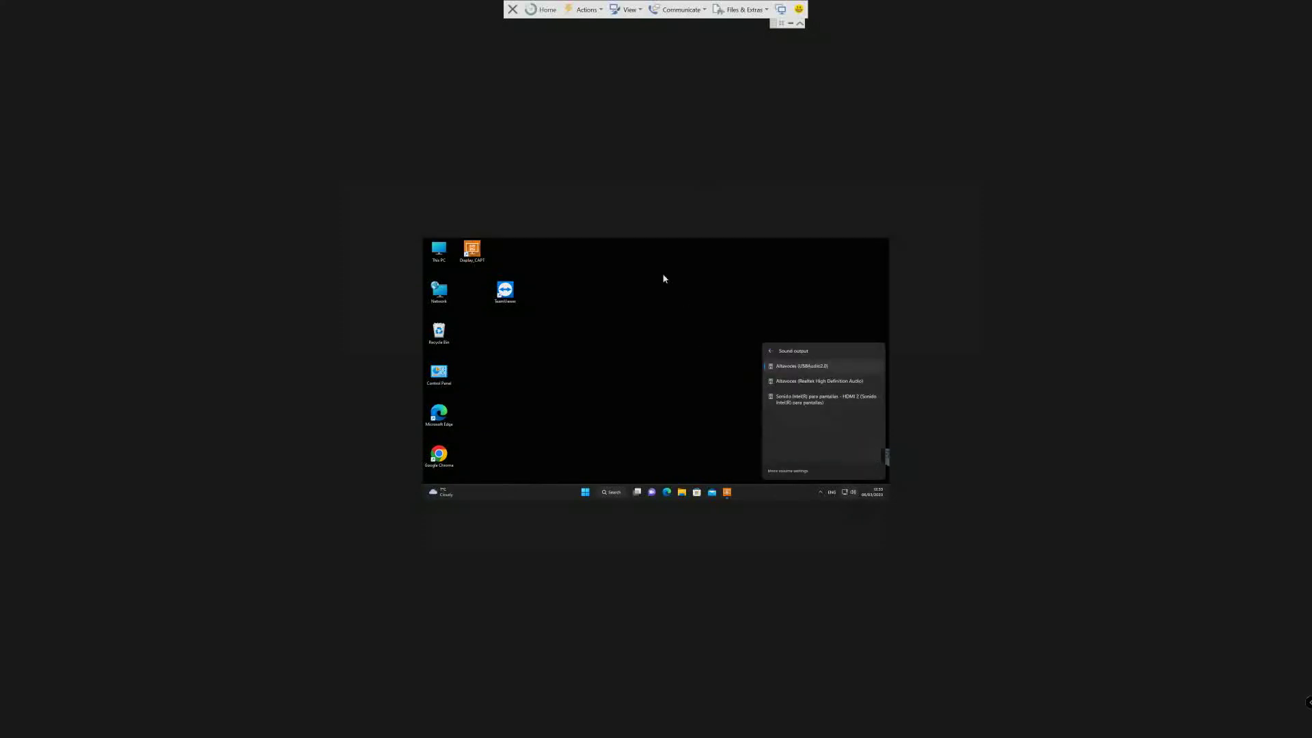
click(632, 10)
click(479, 47)
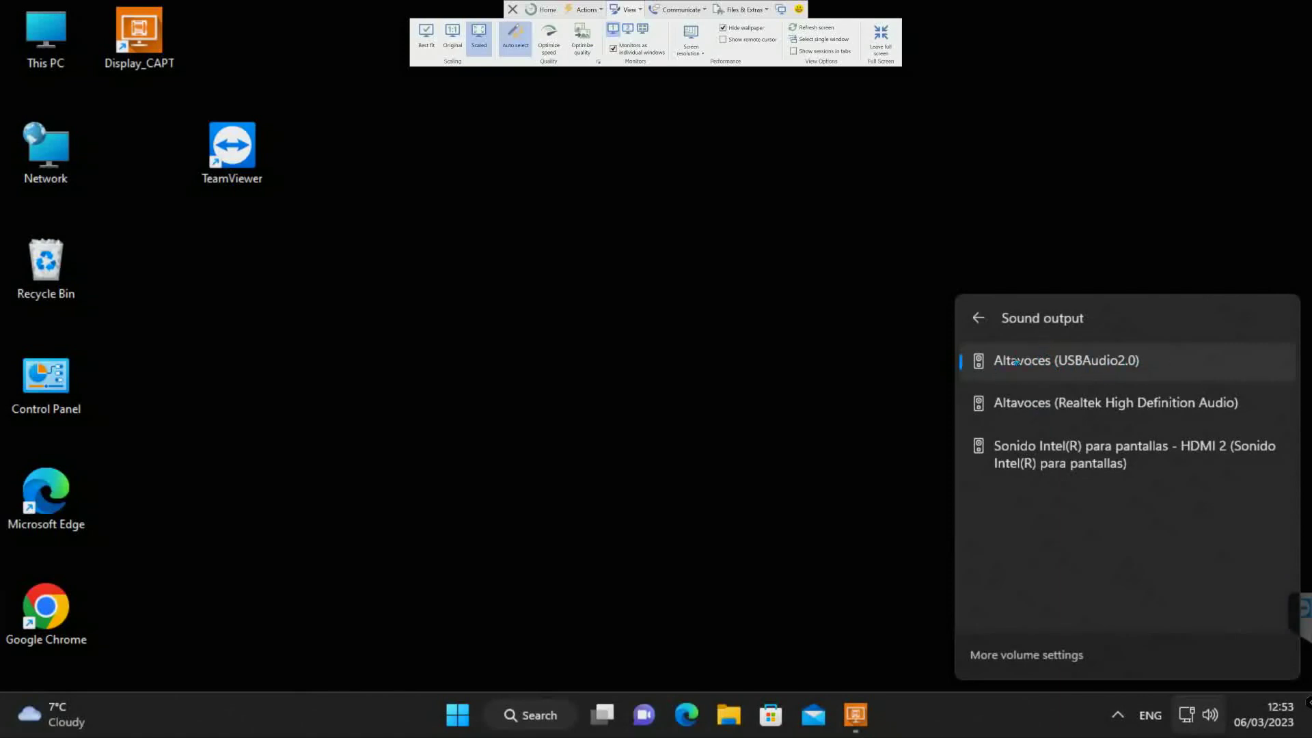
Step: Open the classic Sound dialog via More sound settings, centre it, and show the Recording tab
click(1010, 656)
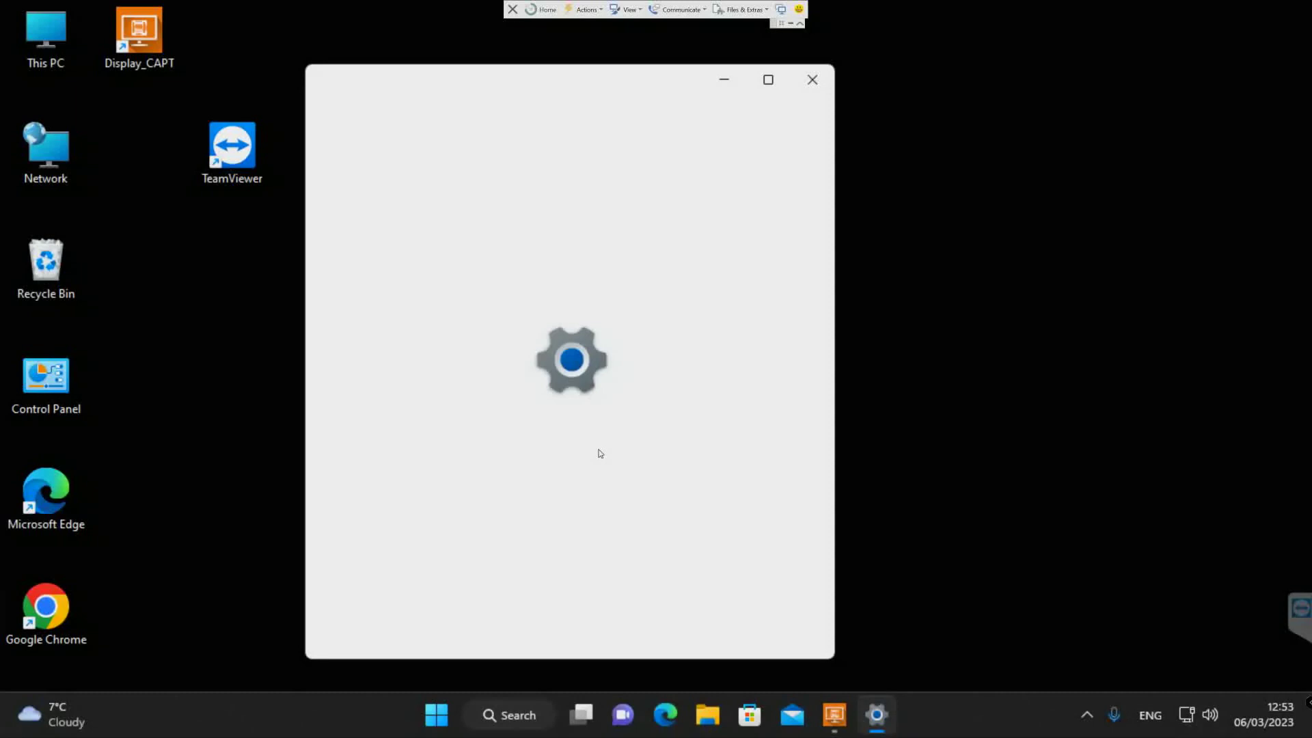
scroll(567, 347, down, 5)
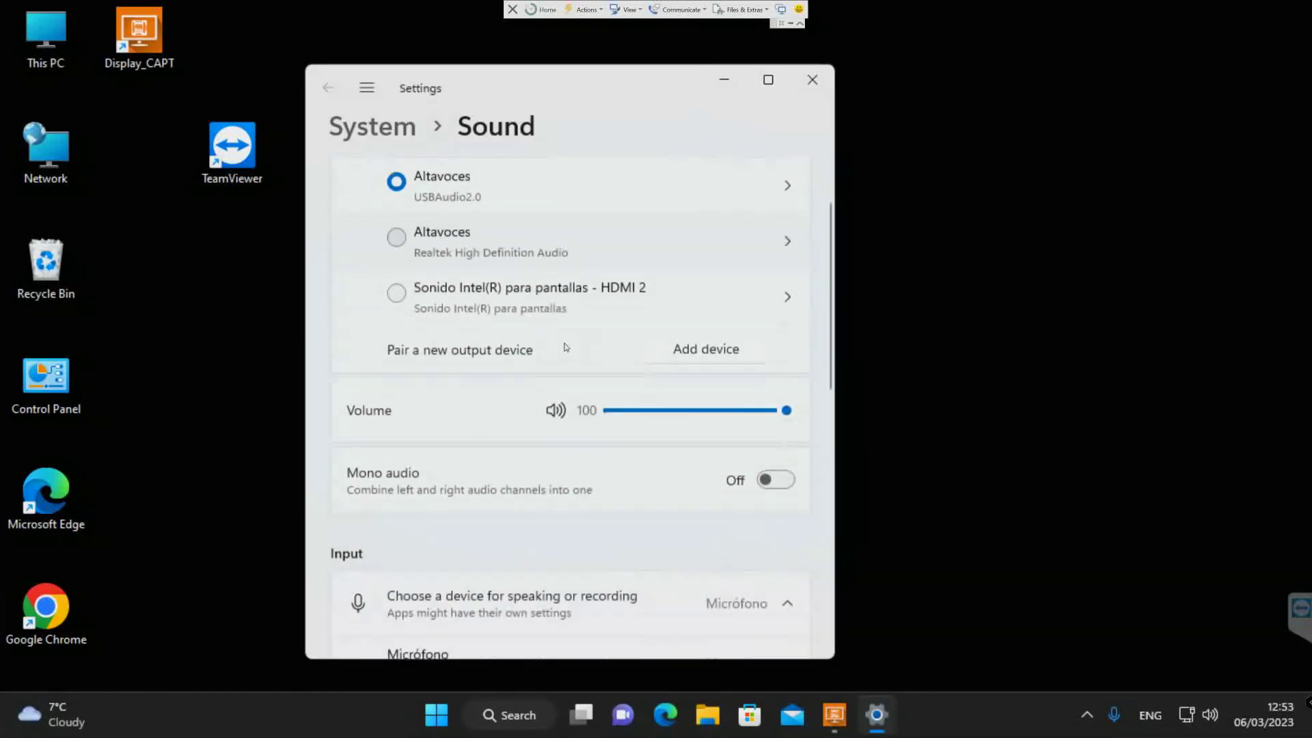
scroll(566, 347, down, 7)
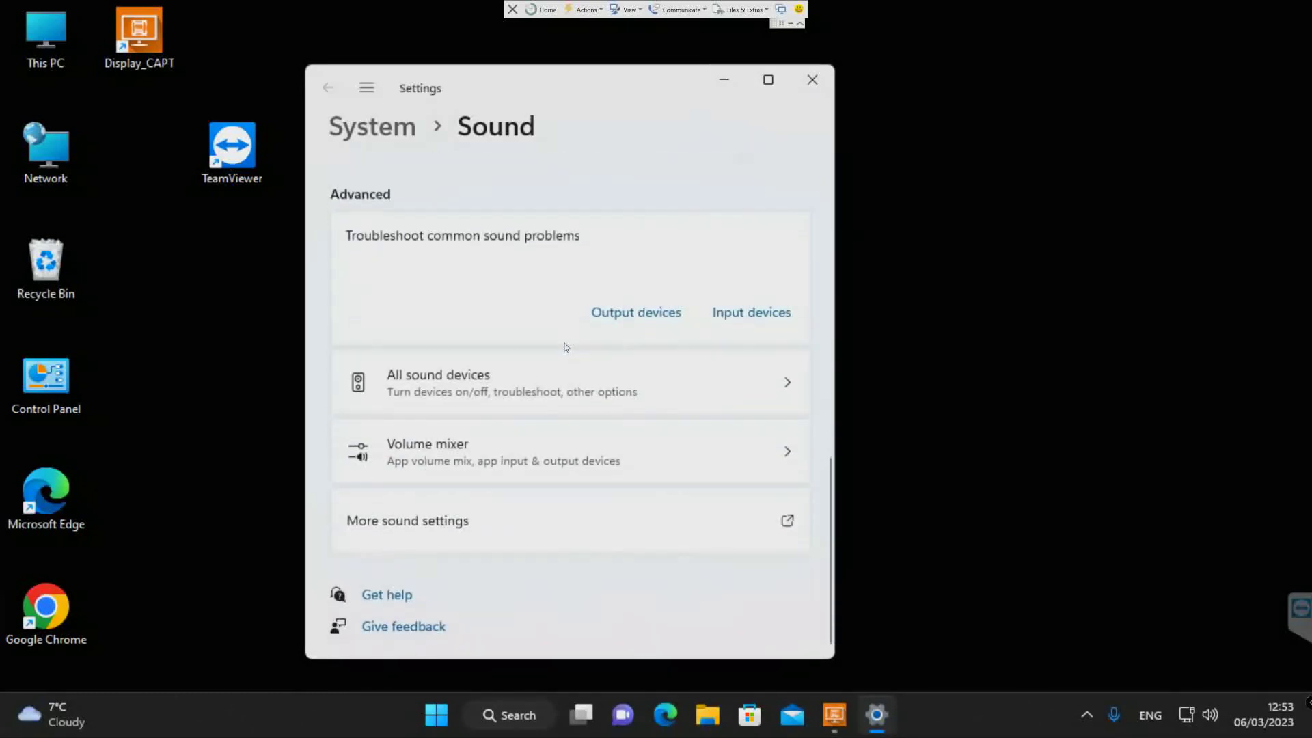
click(461, 533)
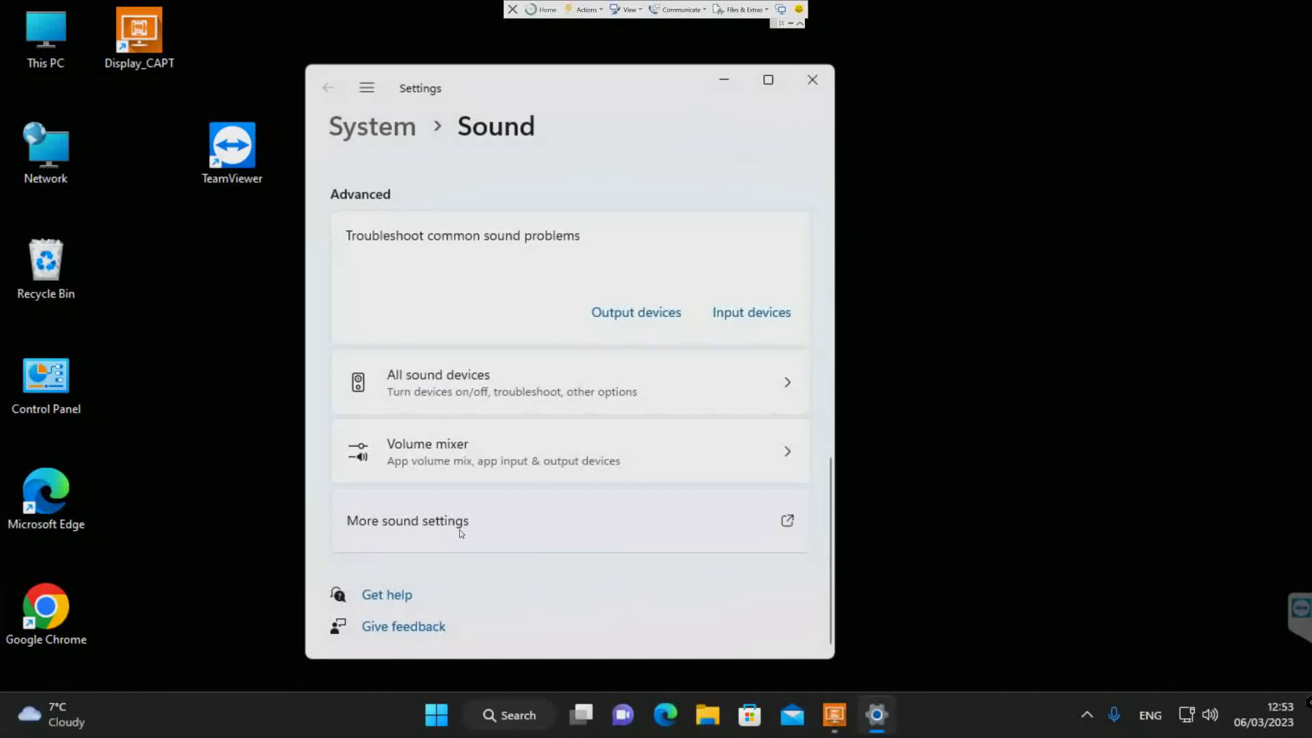
drag(303, 48, 703, 155)
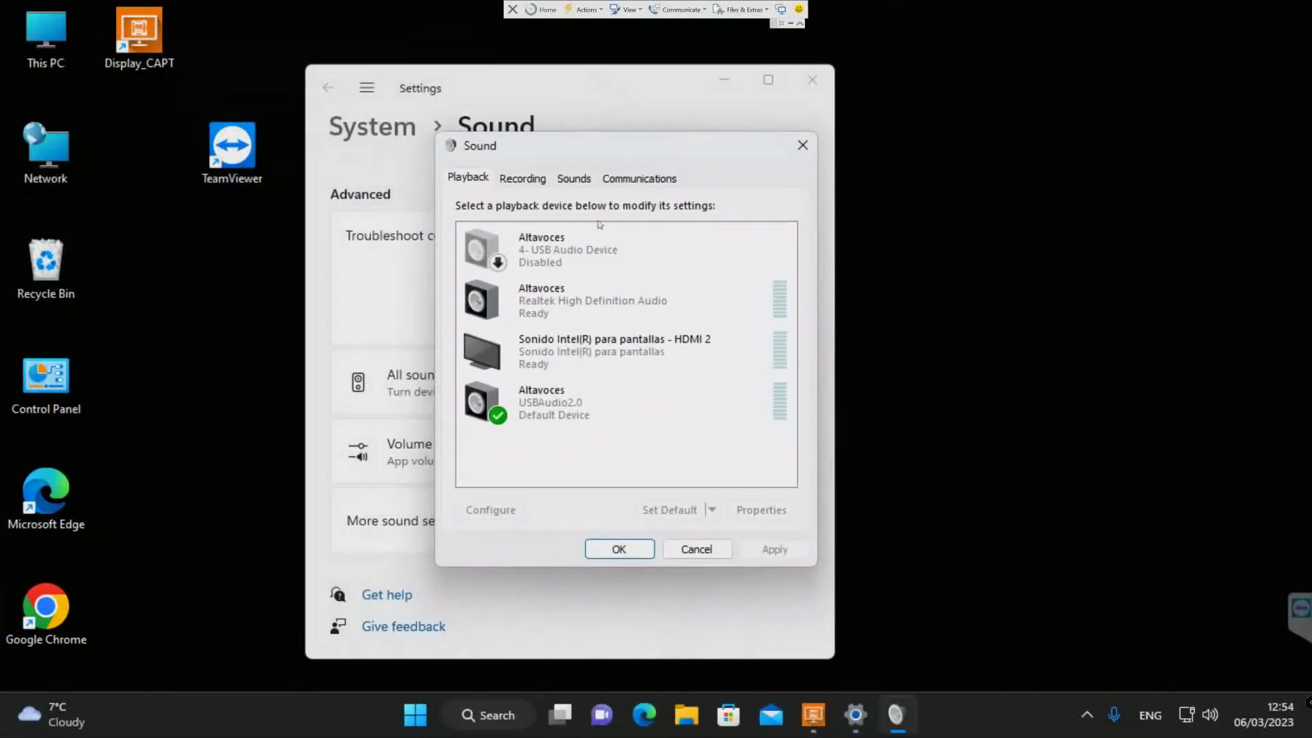
click(523, 180)
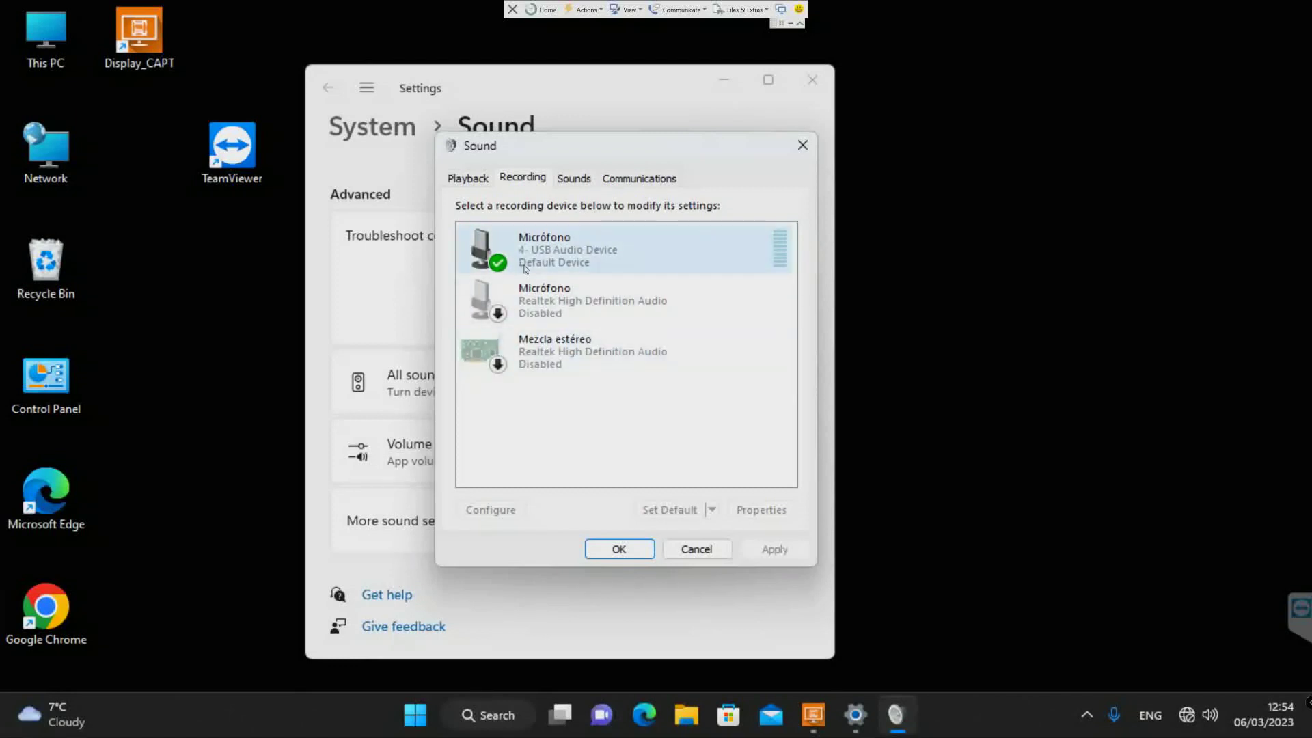
Step: Turn on 'Listen to this device' for the USB Audio Device microphone via Default Playback Device
click(555, 256)
double_click(555, 257)
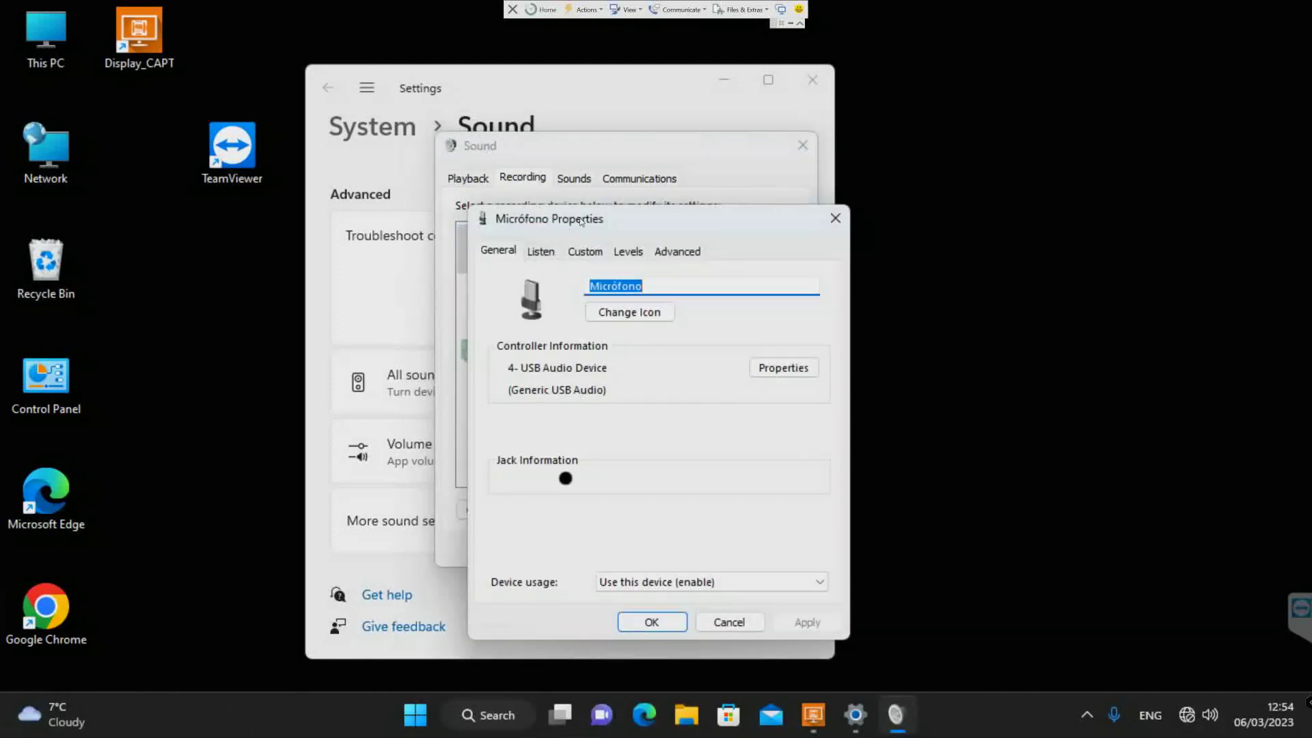
drag(585, 214, 624, 181)
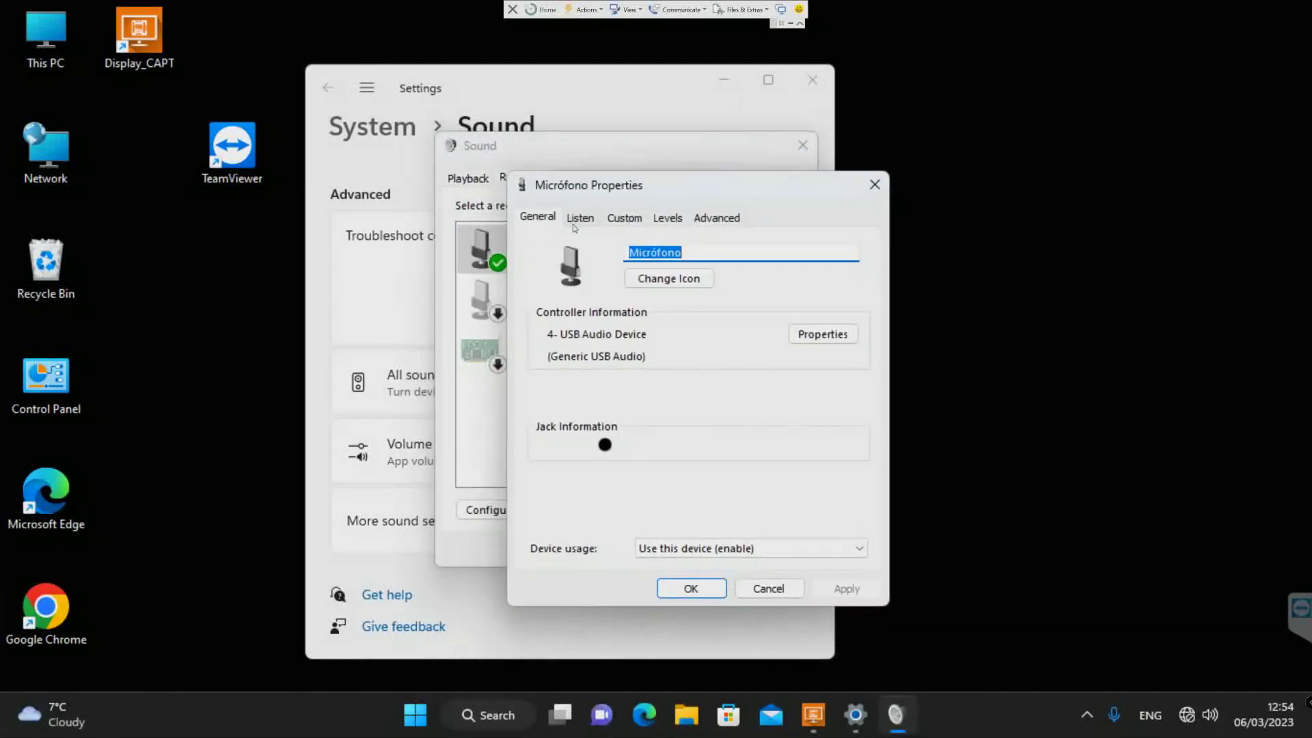
click(581, 223)
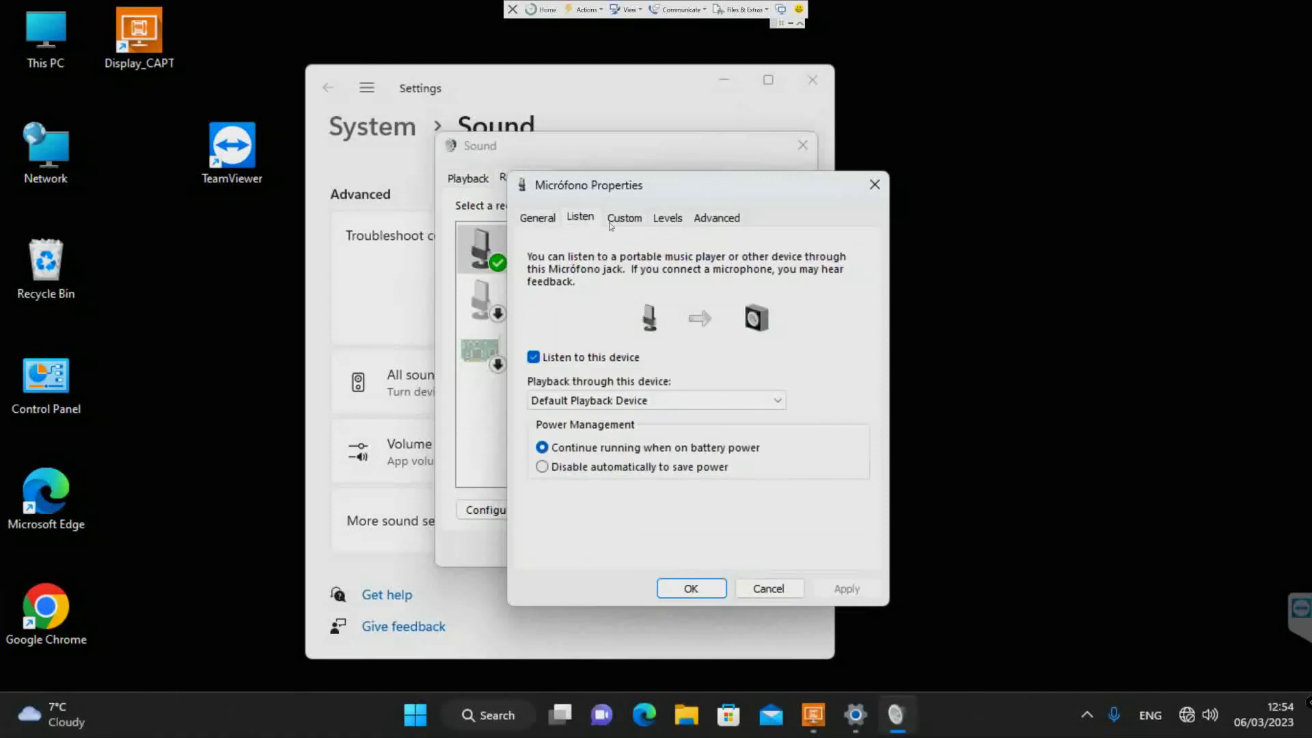
click(534, 357)
click(533, 358)
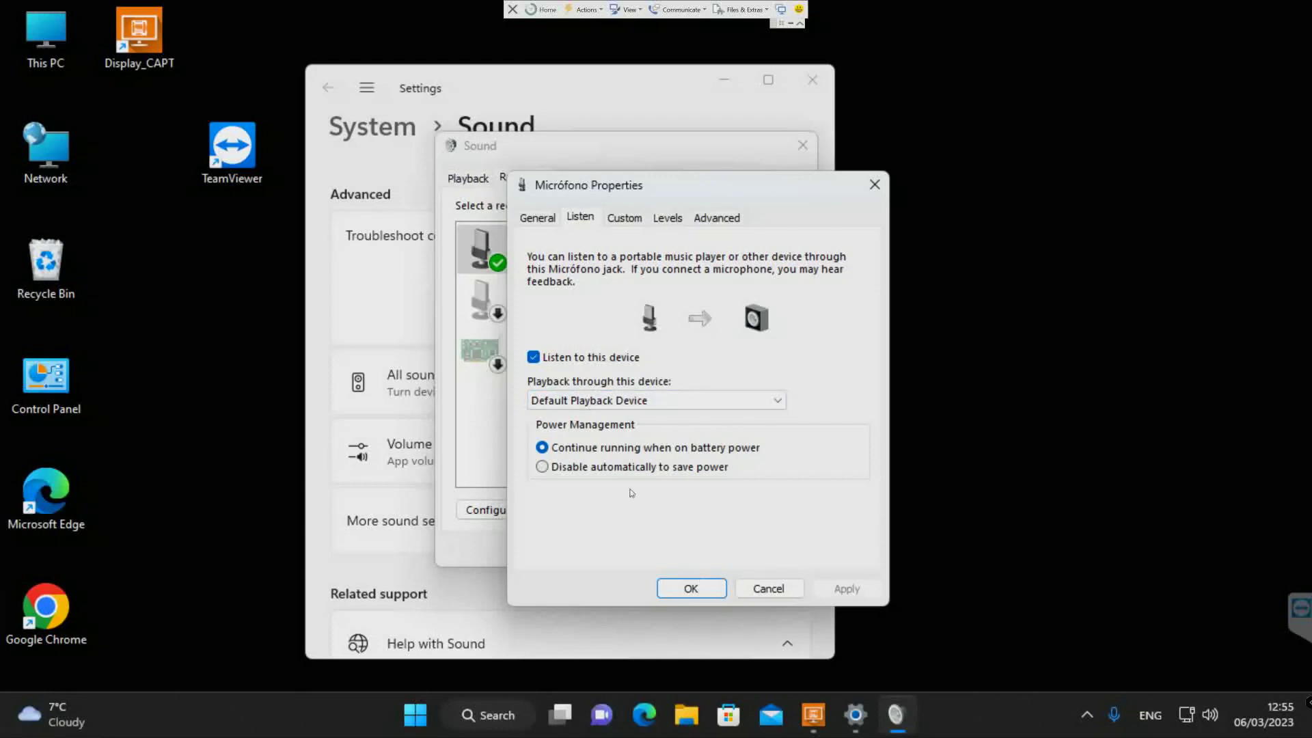
Step: Review the microphone's Custom, Levels, Advanced and General tabs and its hardware Properties
click(615, 219)
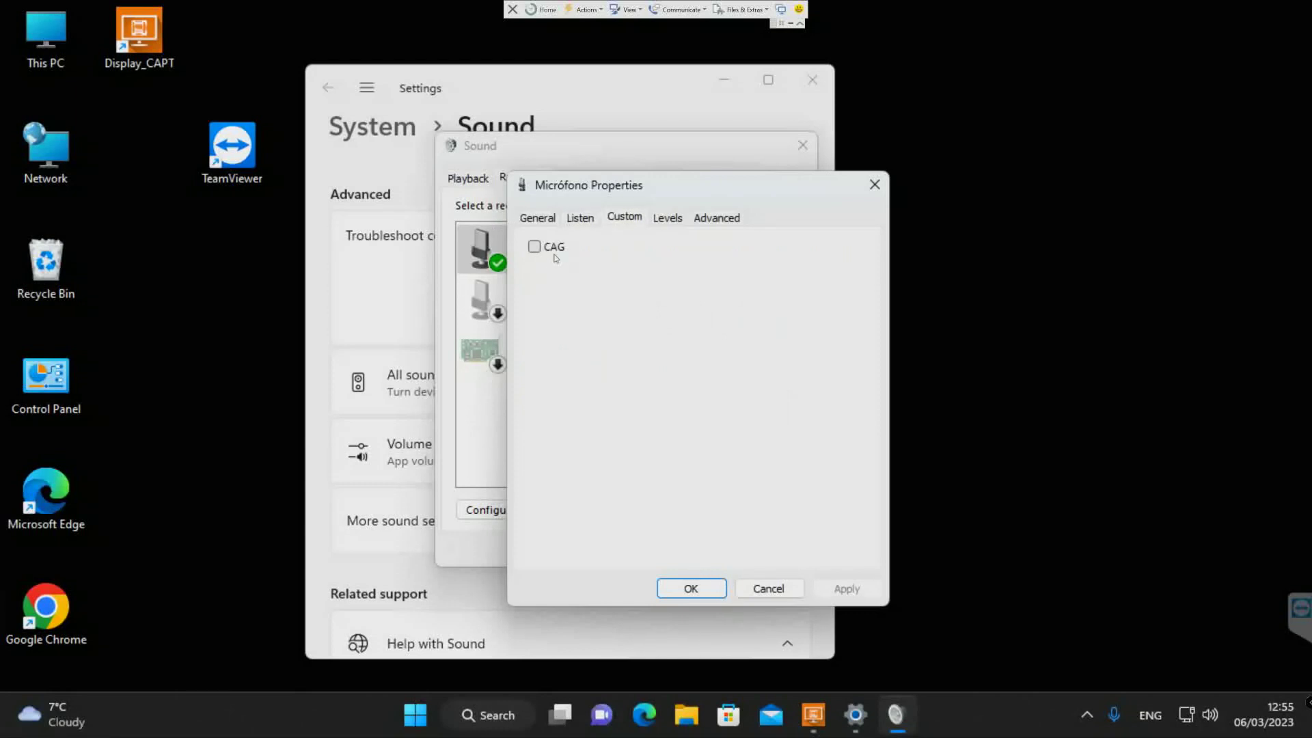
click(666, 219)
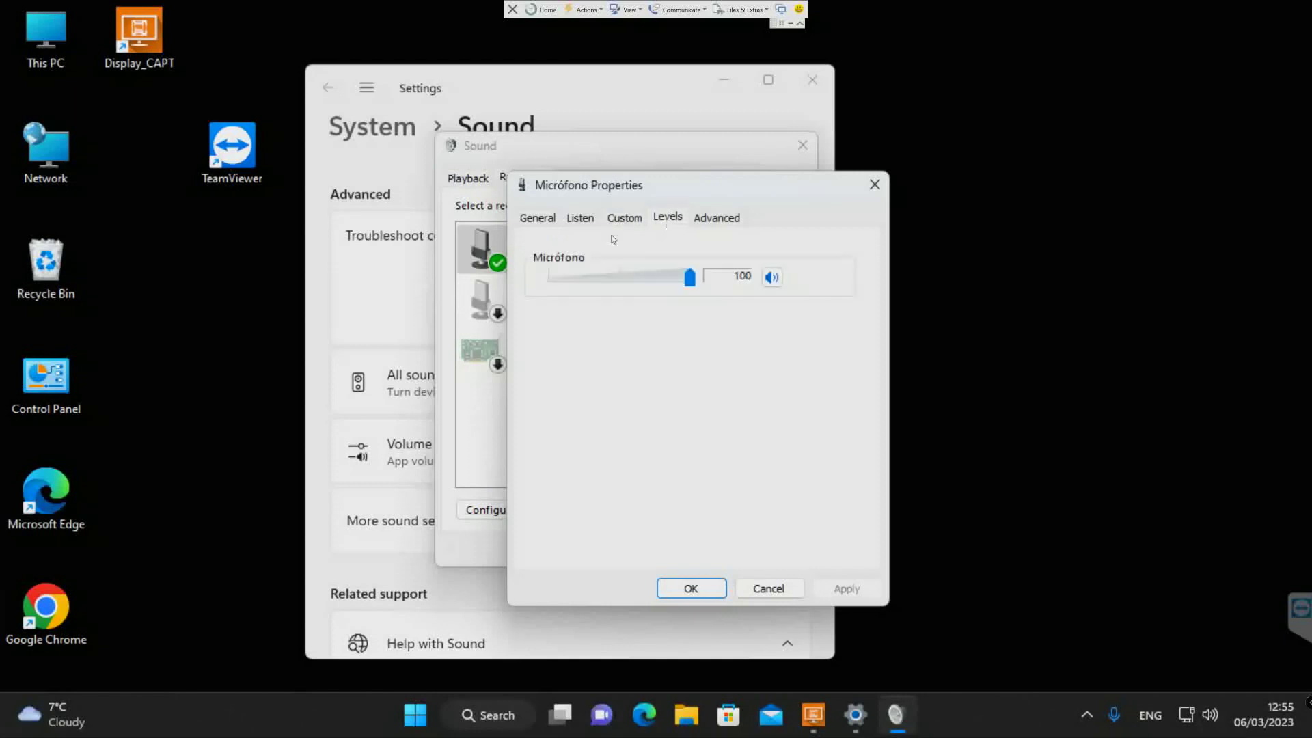
click(716, 218)
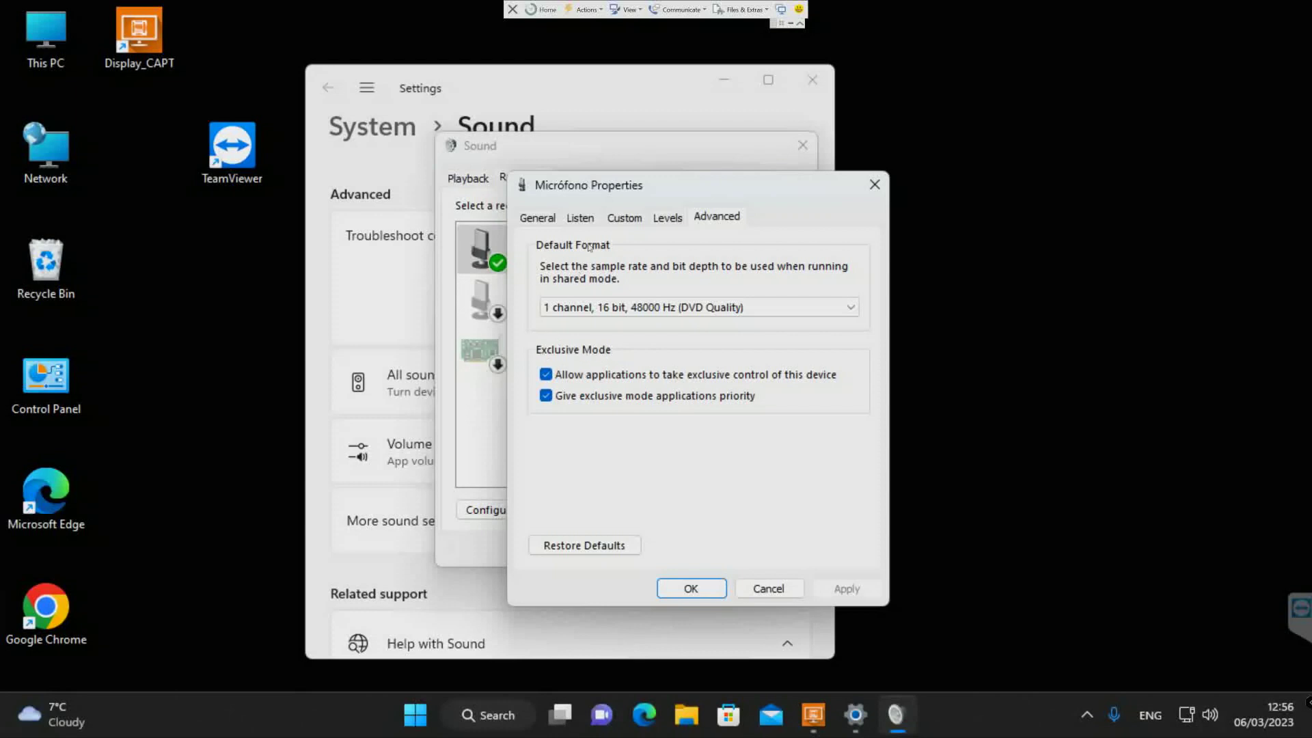
click(581, 218)
click(540, 217)
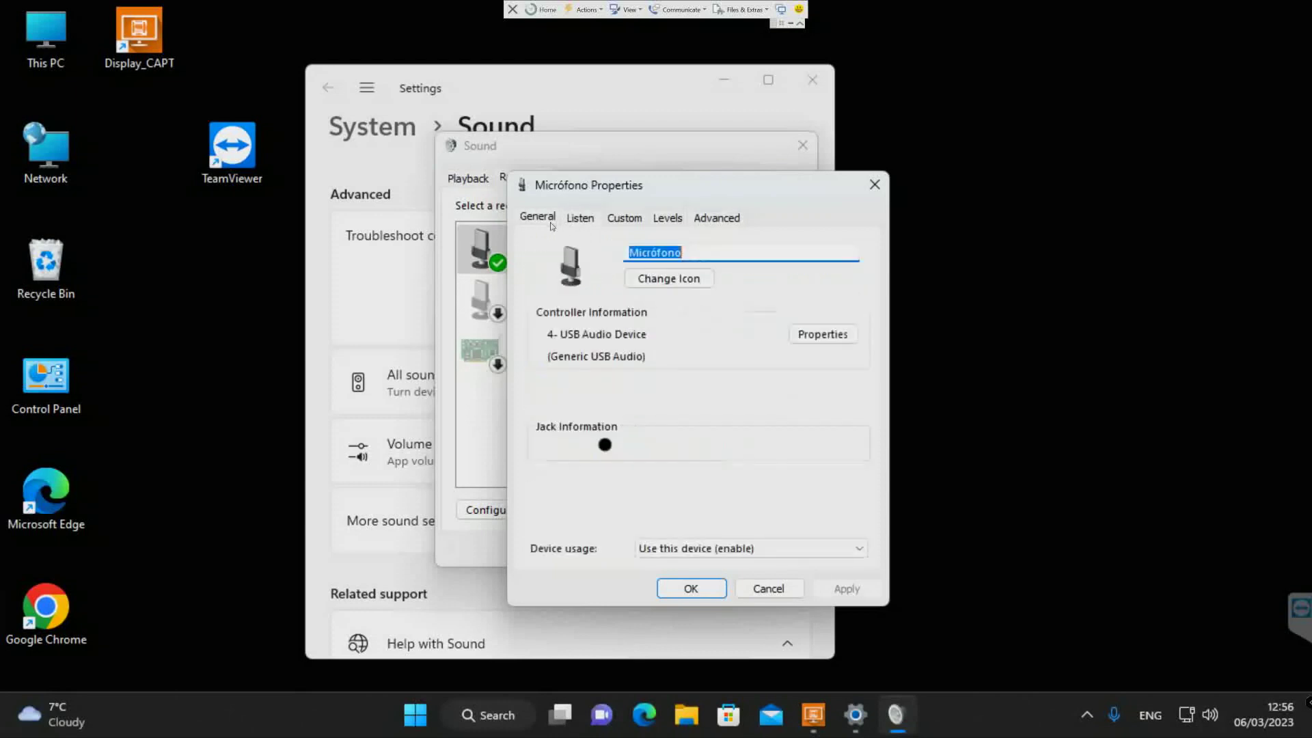
click(824, 334)
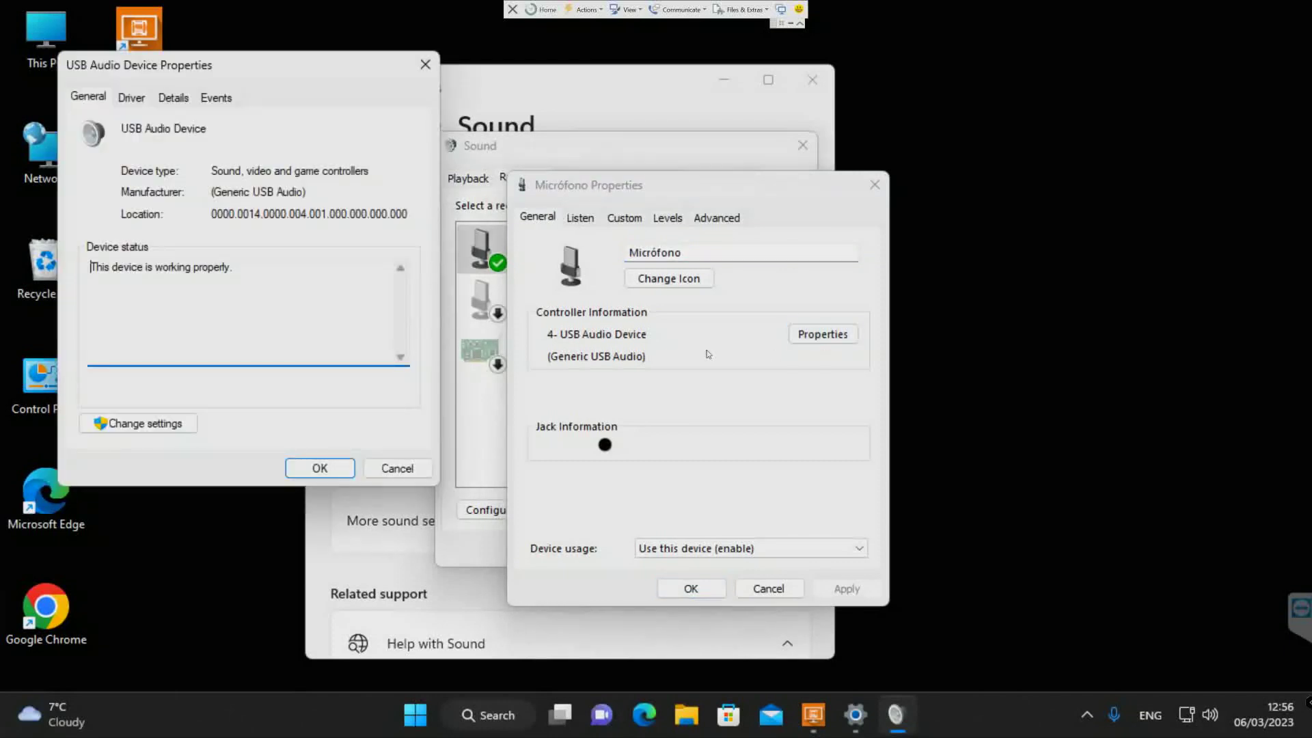
click(424, 65)
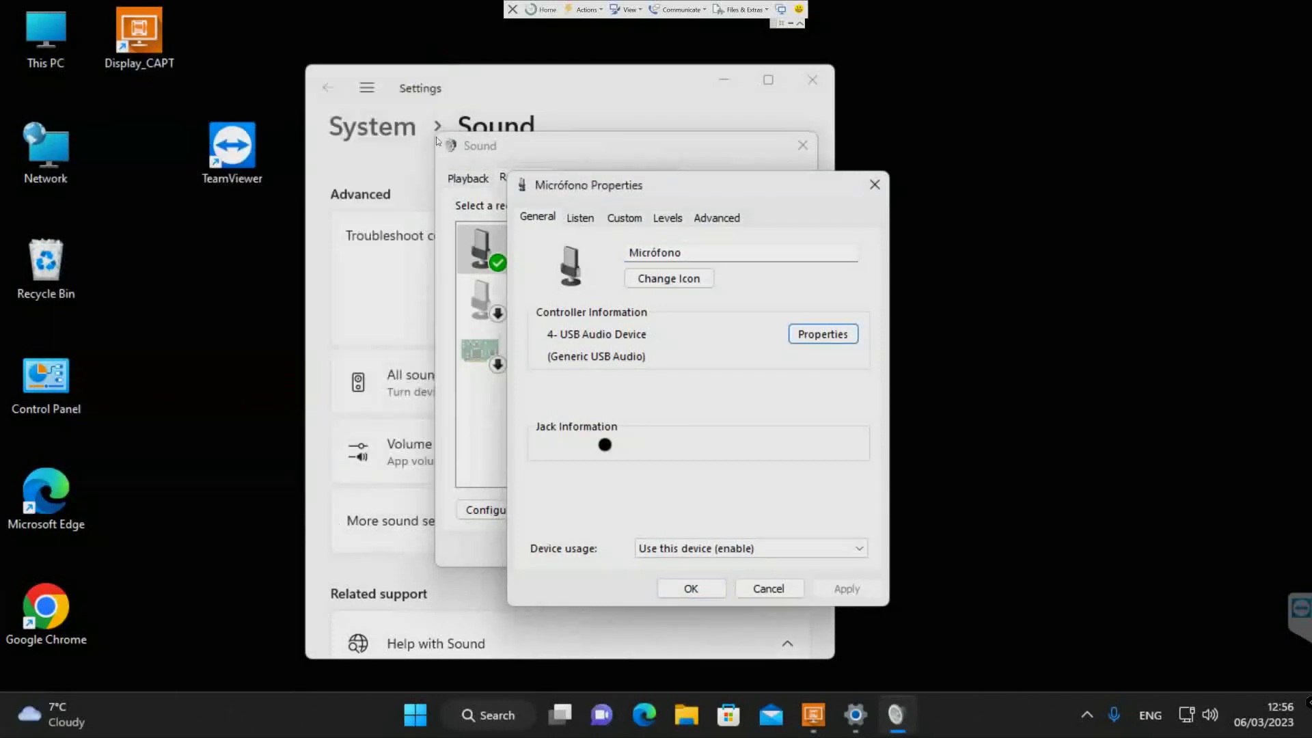
Step: Recheck the tabs, leaving CAG off and listening on, then confirm the microphone properties with OK
click(624, 218)
click(549, 248)
click(549, 248)
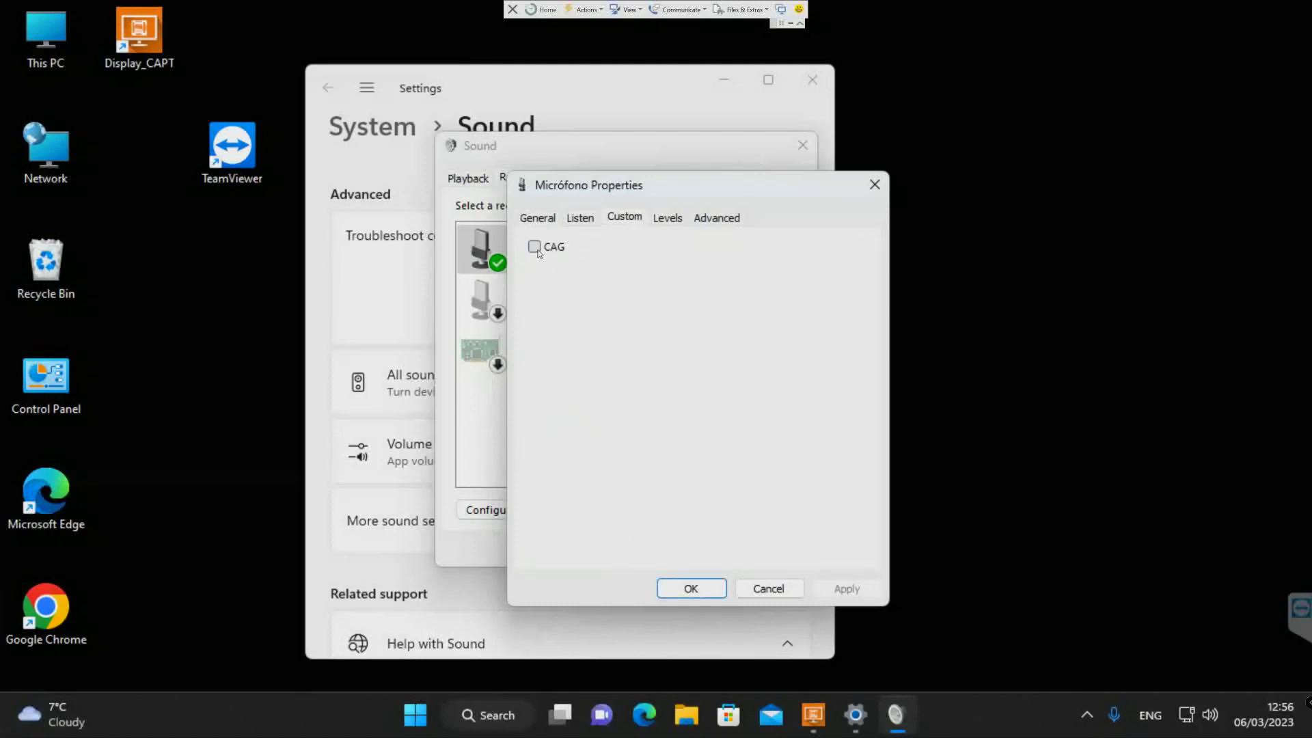
click(661, 220)
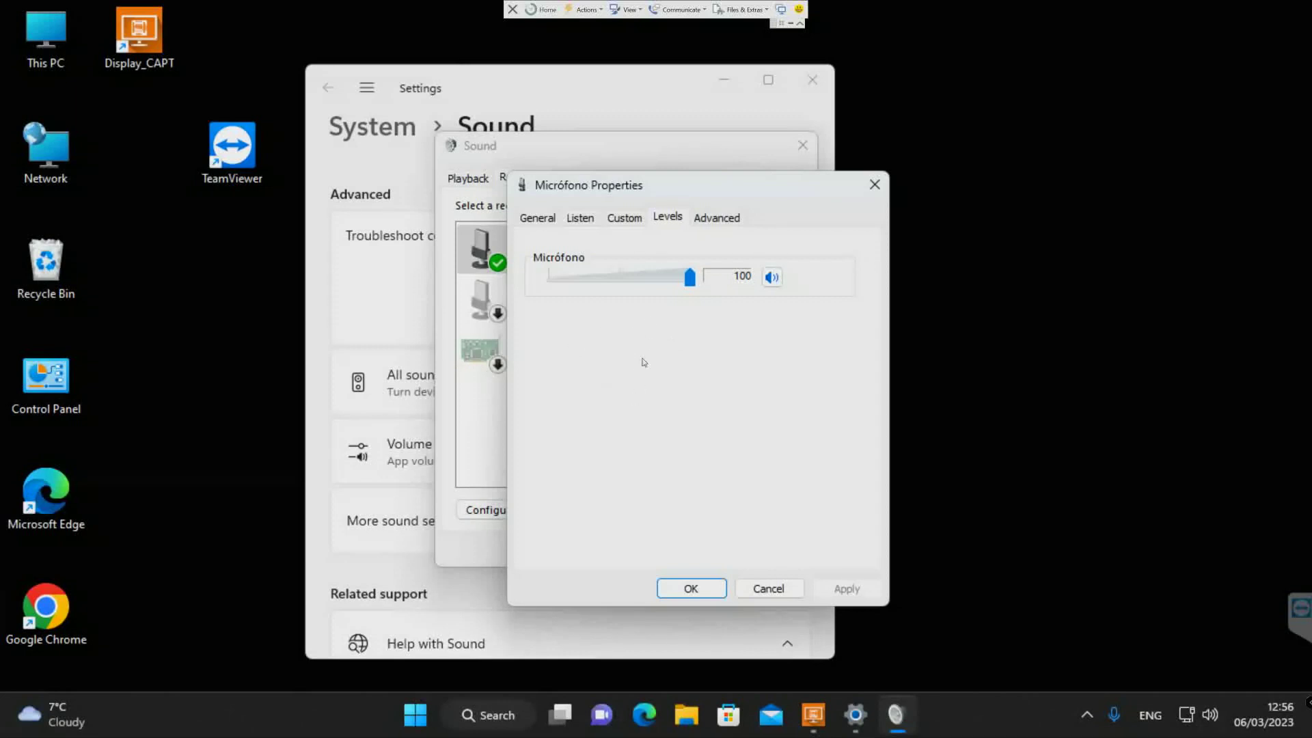
click(726, 224)
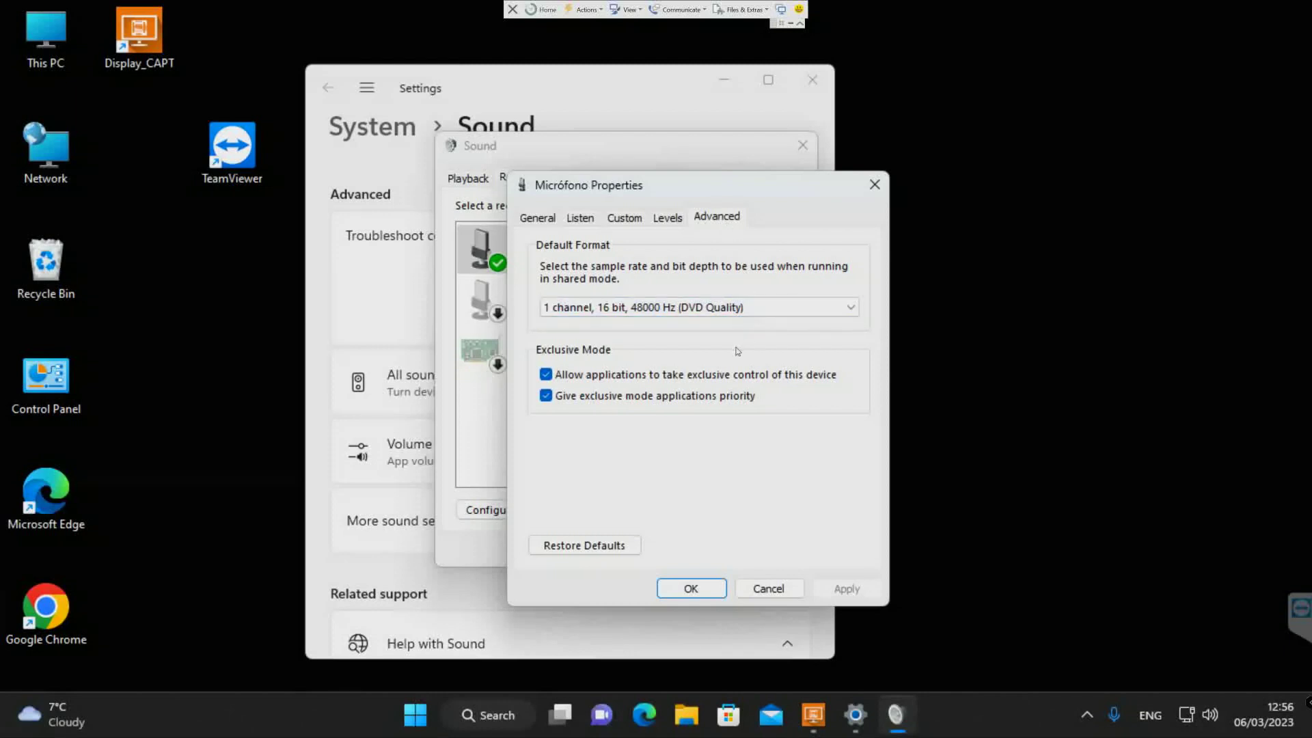
click(578, 220)
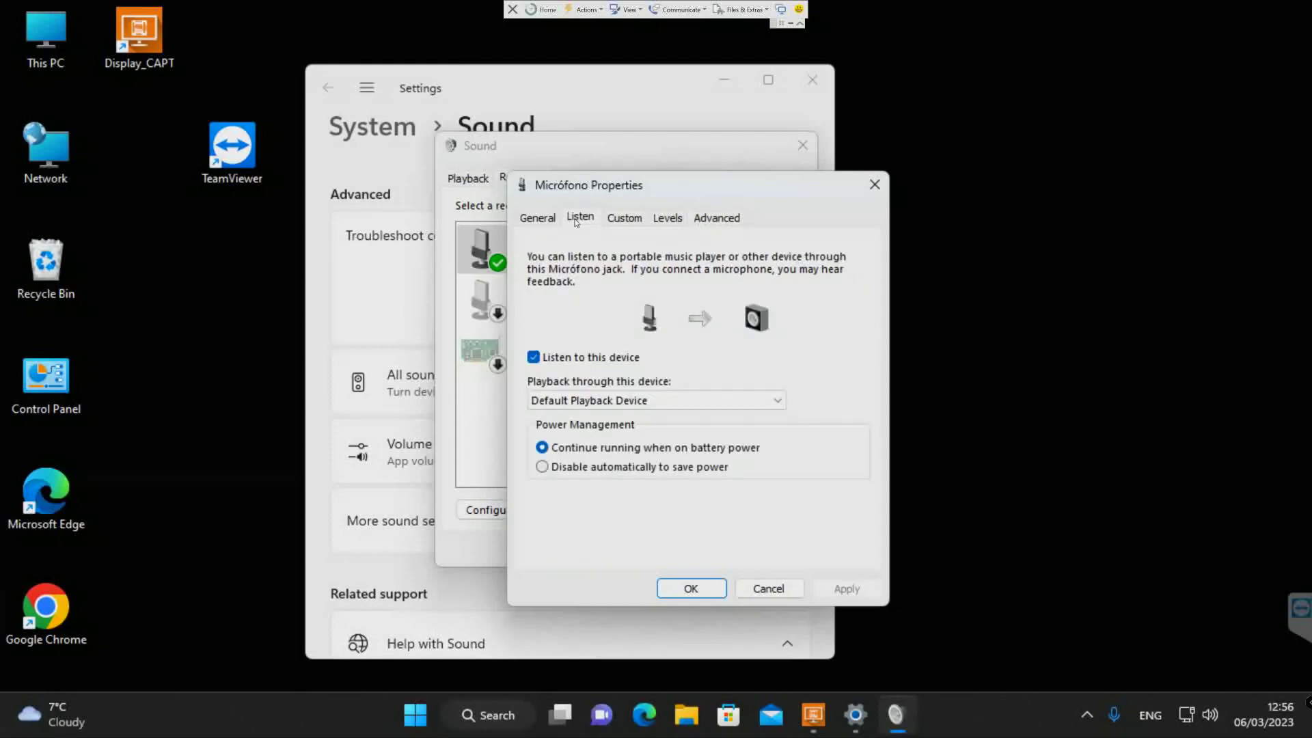
click(688, 590)
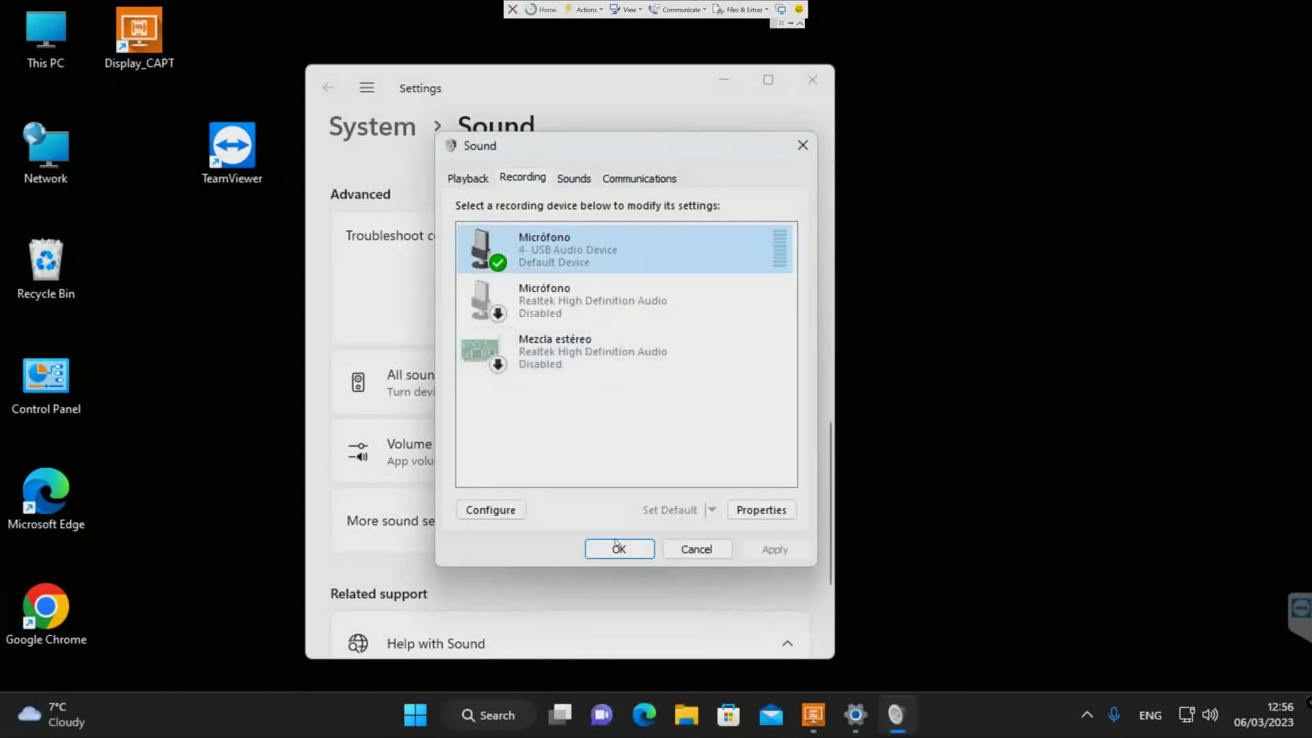
Step: Close the Sound and Settings windows and relaunch the Display_CAPT cockpit app
click(629, 557)
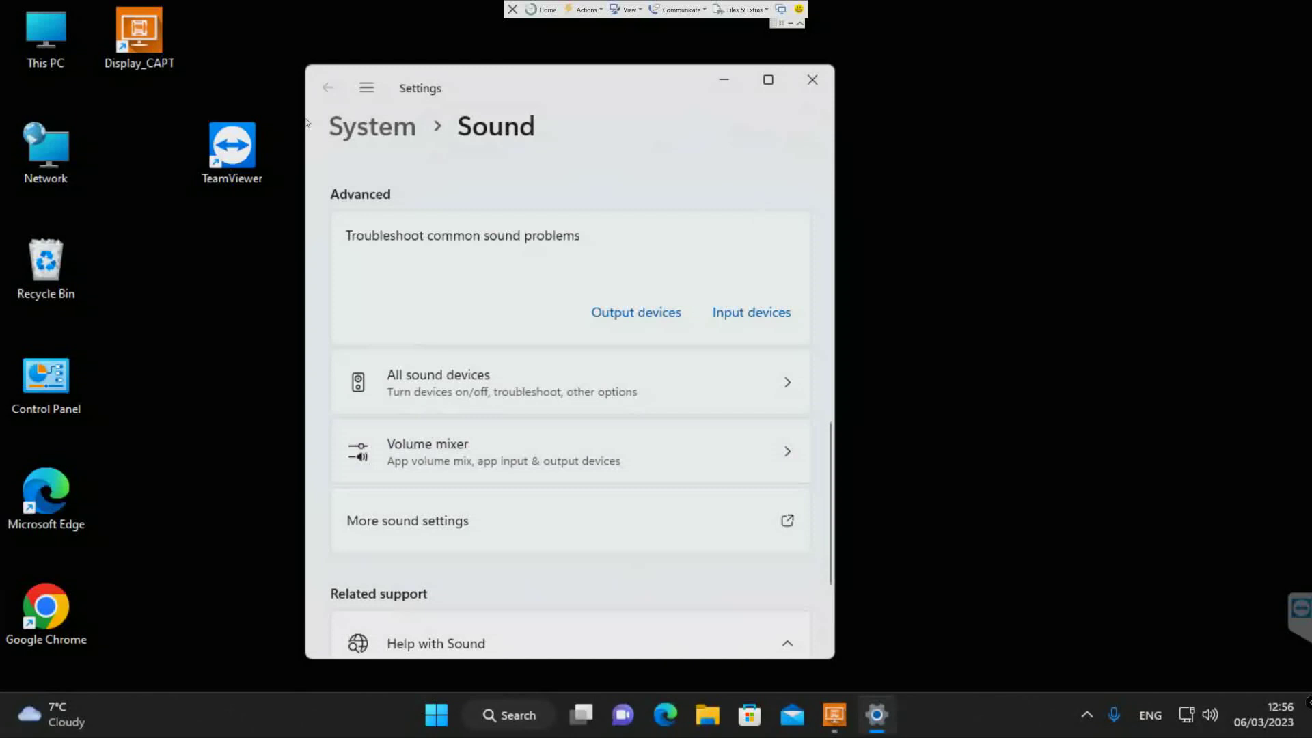
click(811, 80)
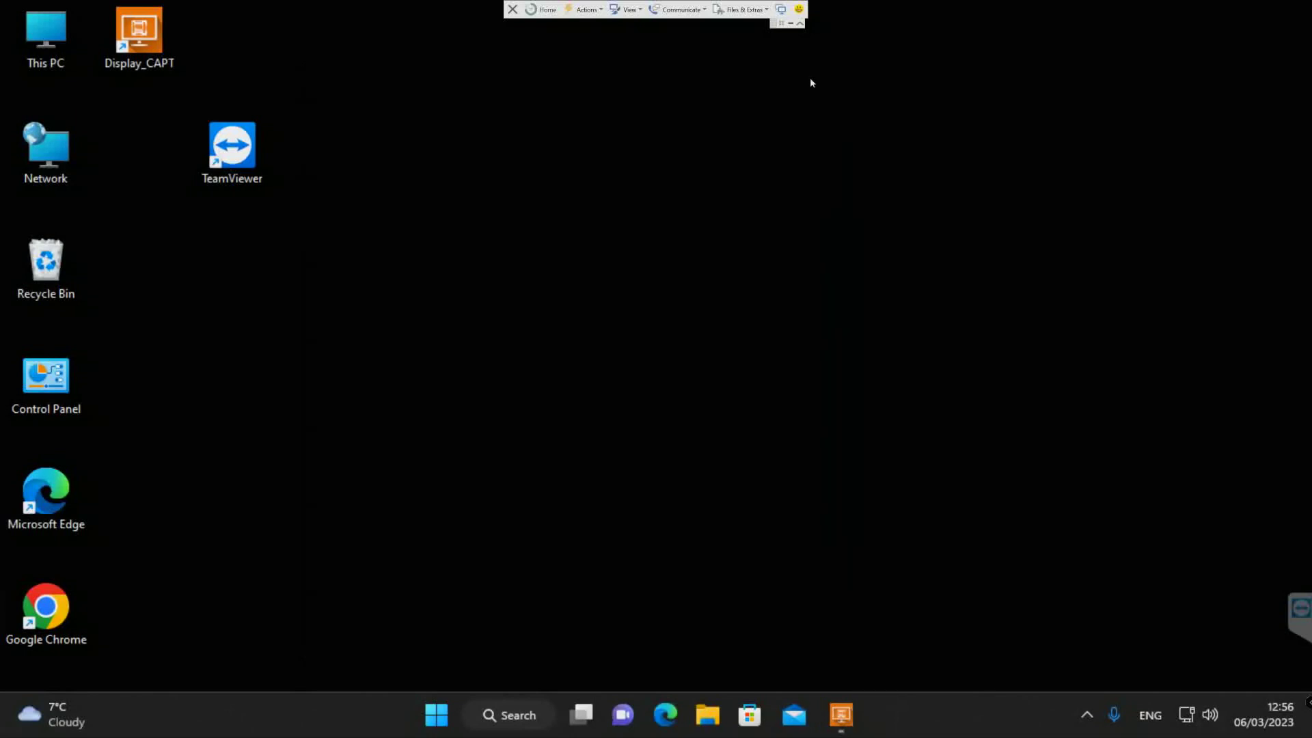
click(127, 56)
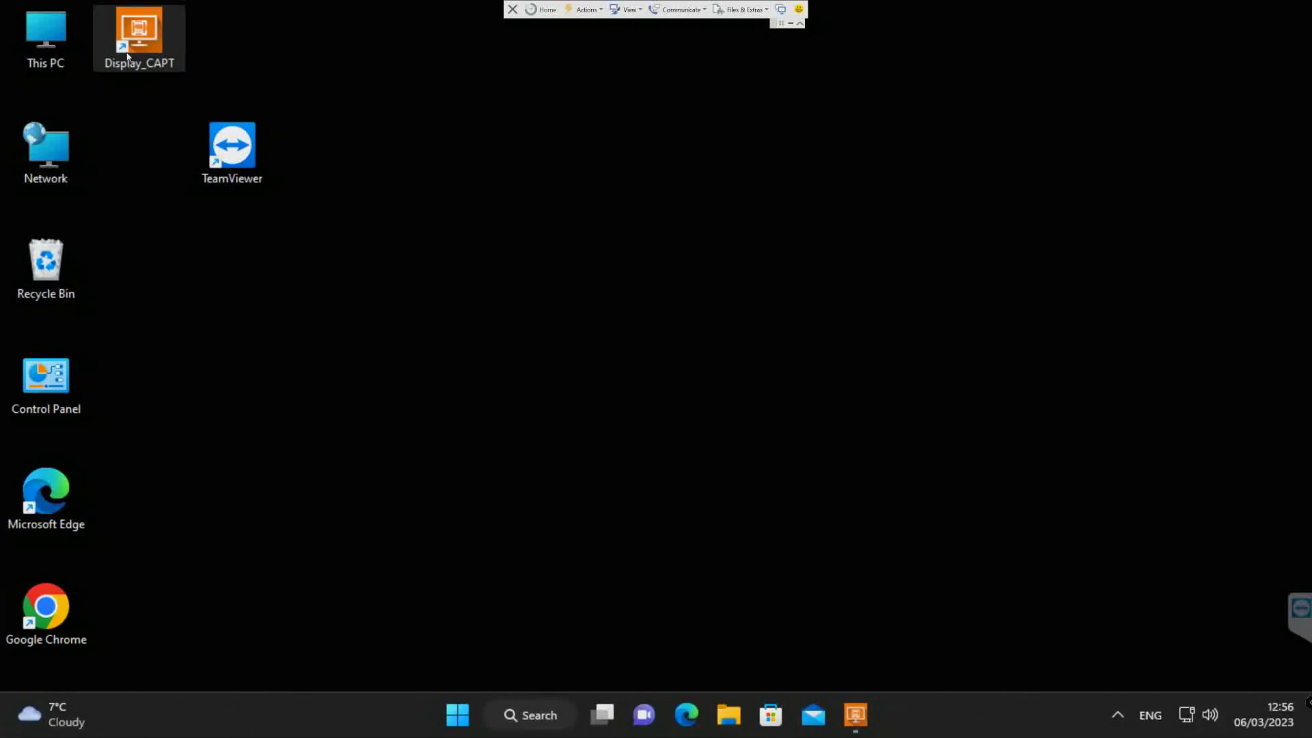
click(678, 230)
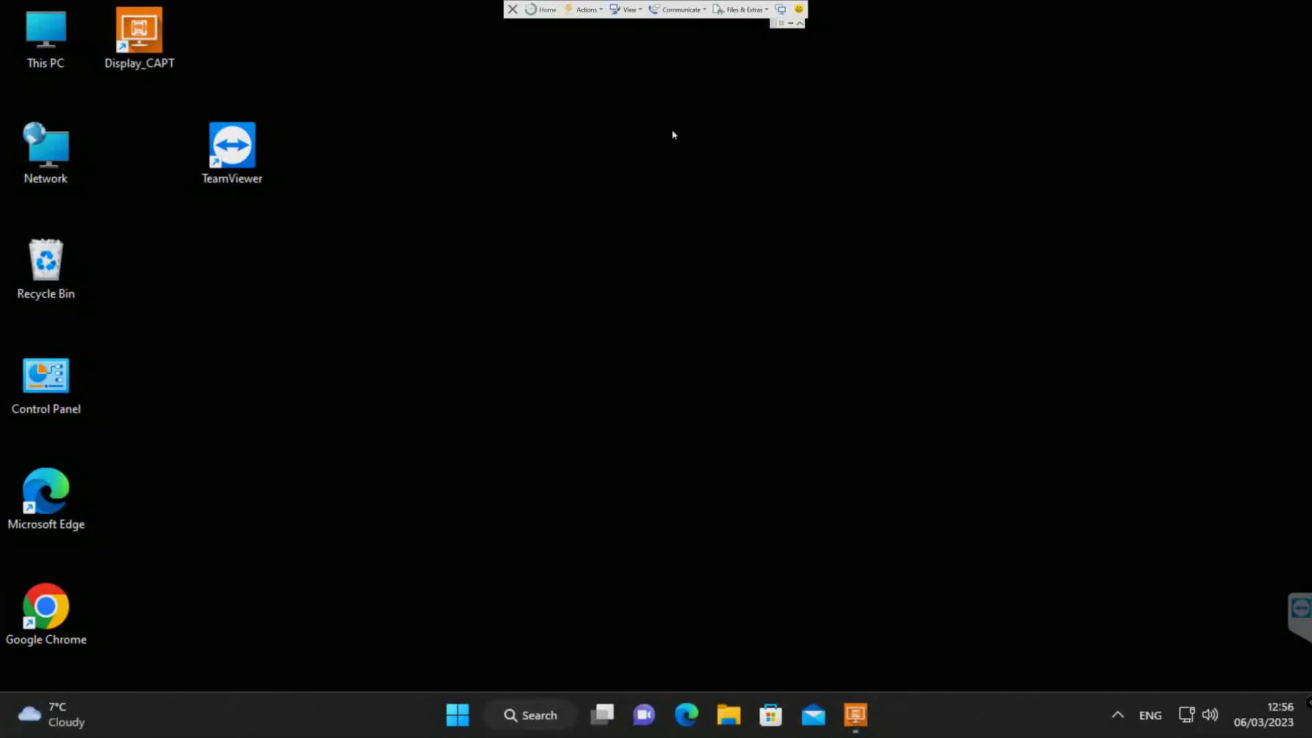
Step: Show the cockpit display's monitor in TeamViewer at original scaling
click(779, 10)
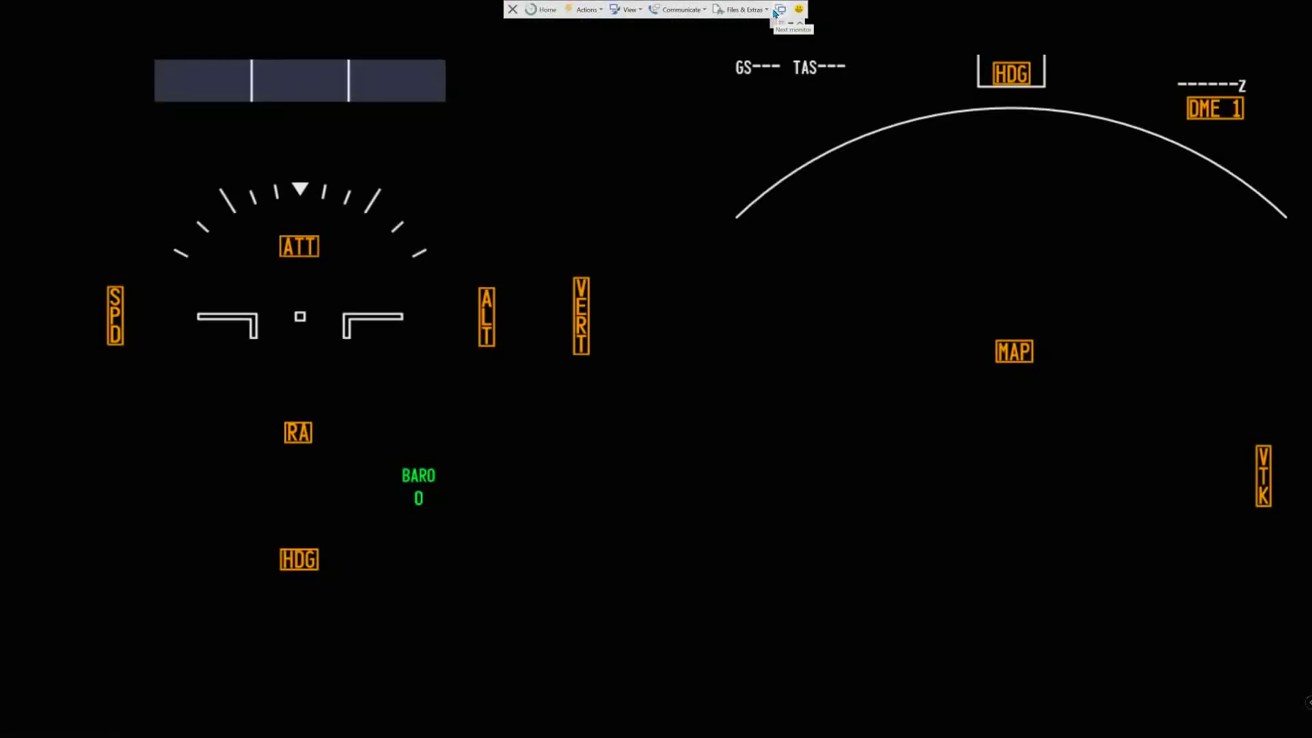
click(633, 11)
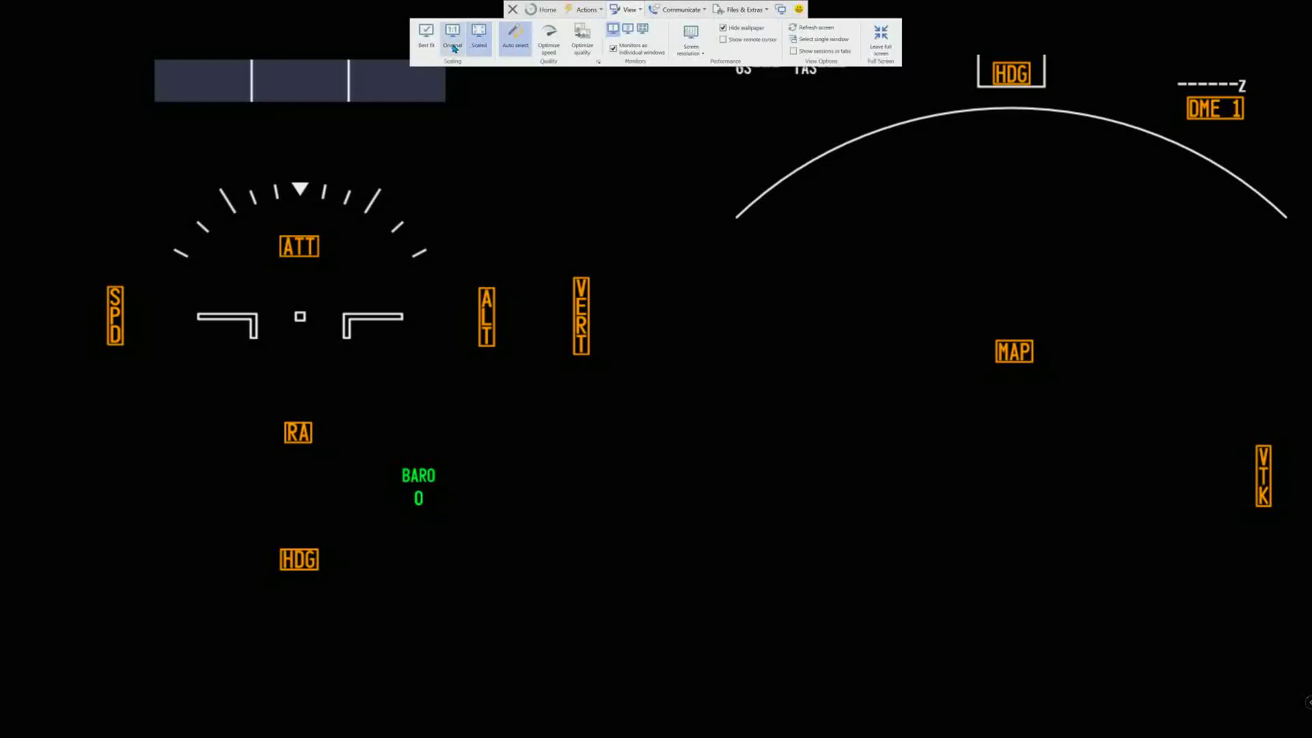
click(453, 48)
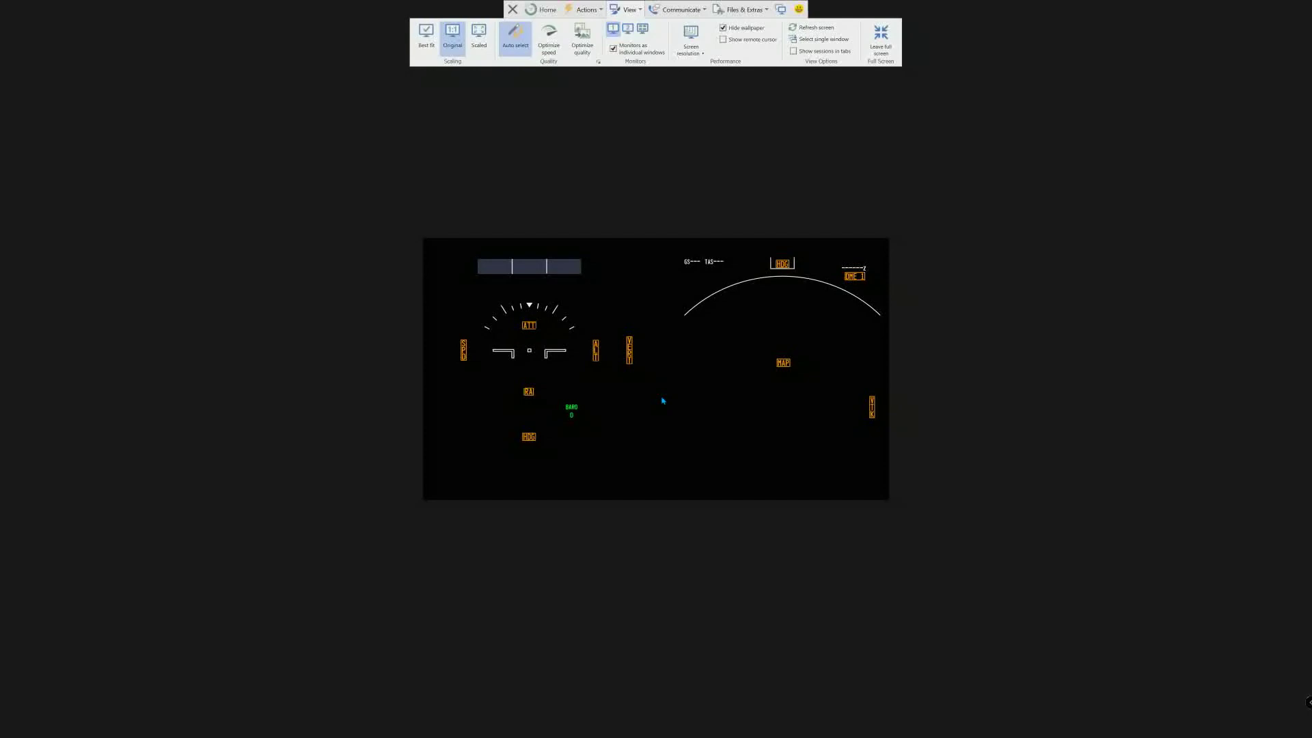